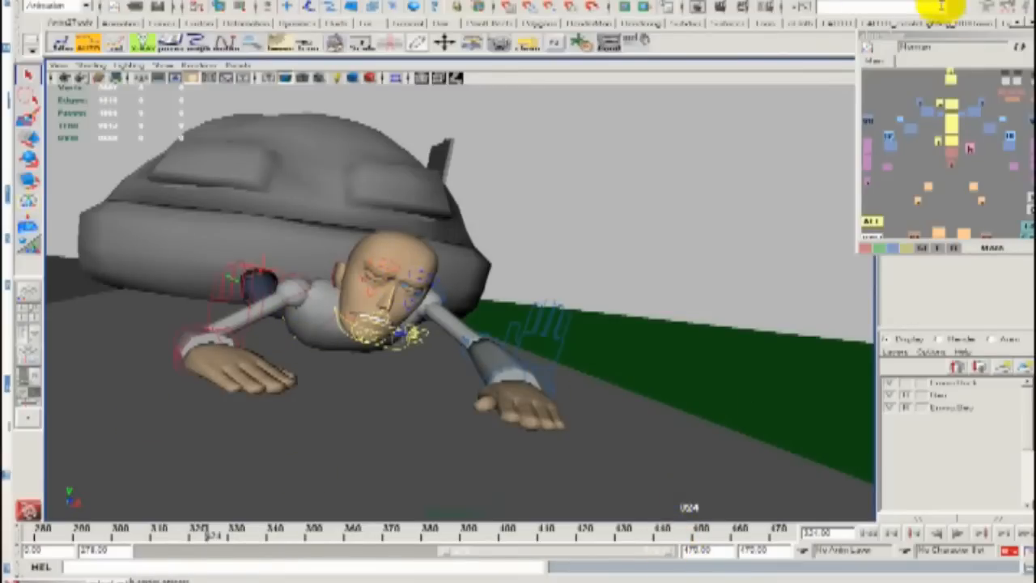
Select the character's geometry visibility control and set both arm and both leg geometry attributes to 0.
{"action": "left_click_drag", "start_coordinate": [950, 36], "coordinate": [824, 223]}
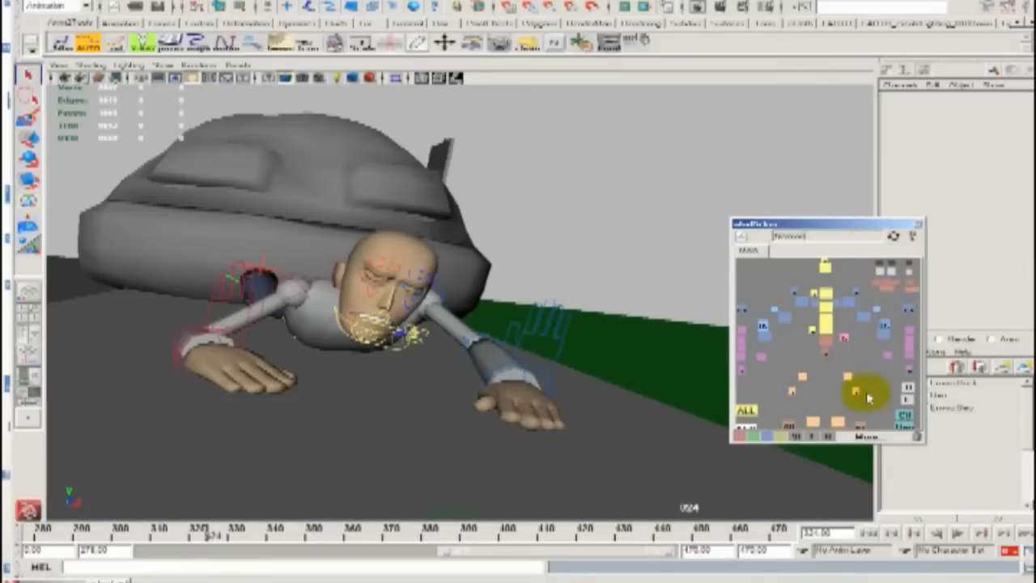
{"action": "left_click", "coordinate": [900, 448]}
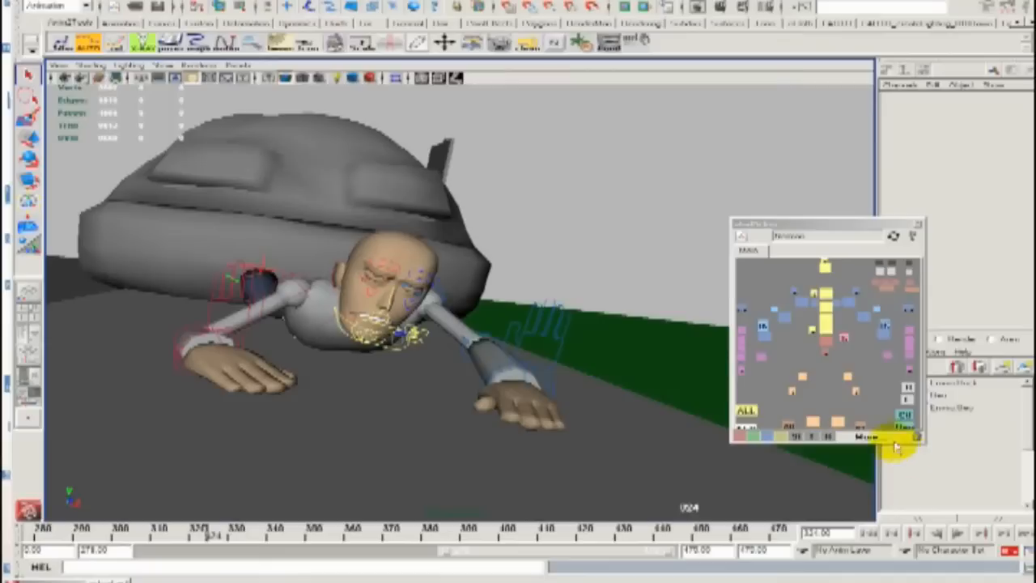
{"action": "left_click", "coordinate": [904, 427]}
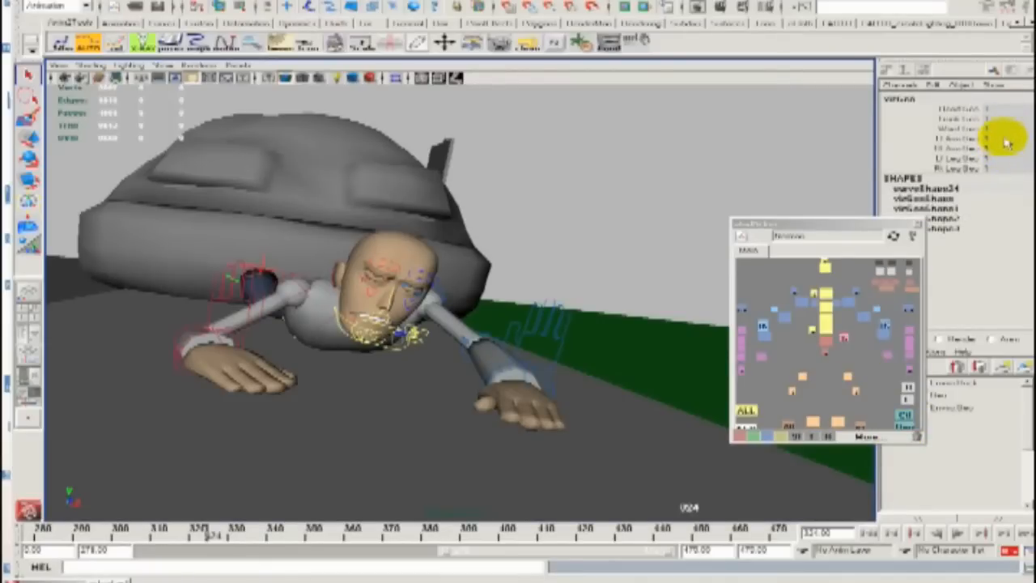
{"action": "left_click_drag", "start_coordinate": [1005, 139], "coordinate": [1007, 169]}
{"action": "type", "text": "0"}
{"action": "key", "text": "Return"}
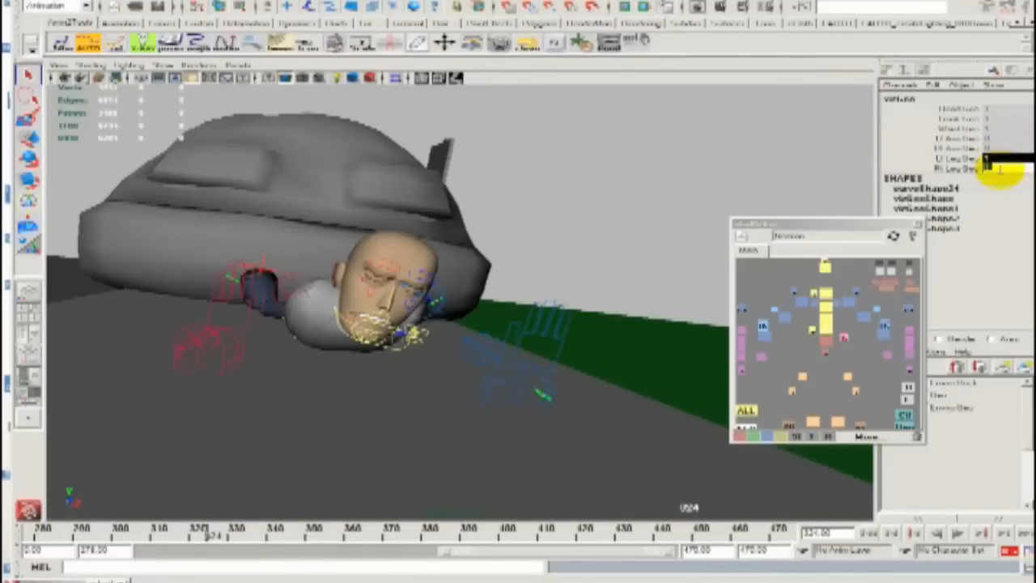
Hide NURBS curves in the viewport and scrub the animation to frame 312.
{"action": "left_click", "coordinate": [161, 65]}
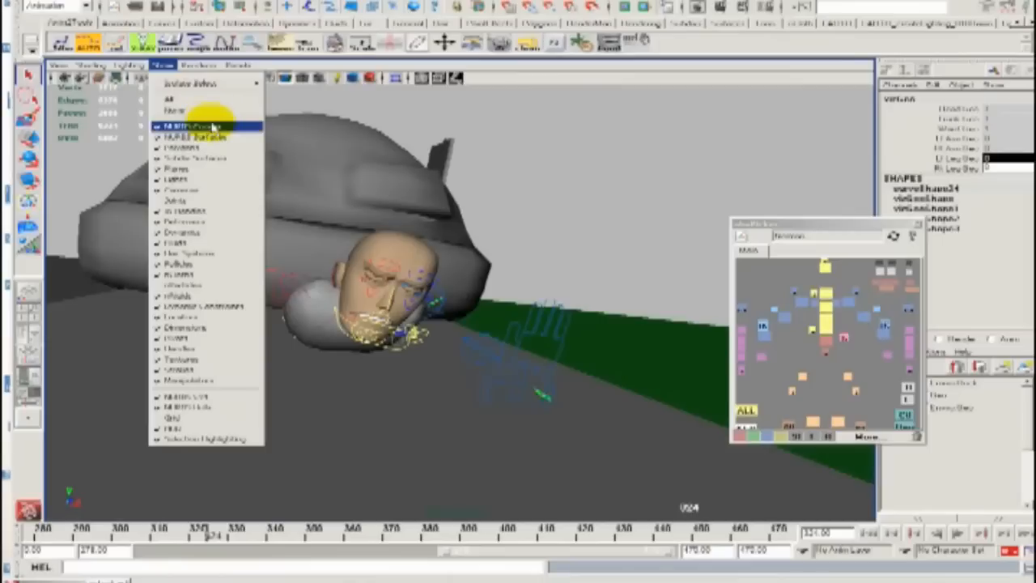
{"action": "left_click", "coordinate": [213, 127]}
{"action": "left_click", "coordinate": [200, 535]}
{"action": "left_click_drag", "start_coordinate": [200, 536], "coordinate": [159, 530]}
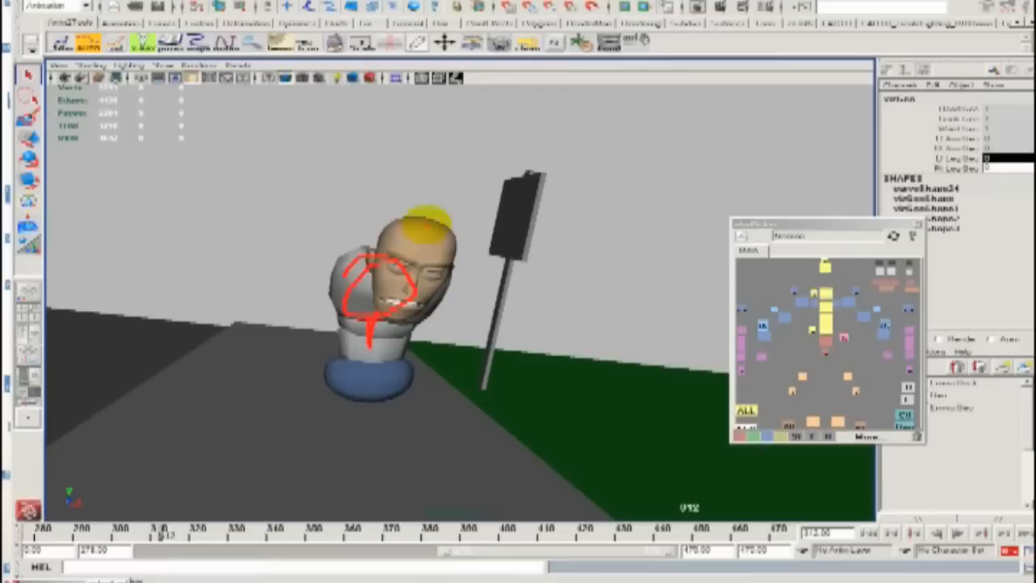
{"action": "left_click_drag", "start_coordinate": [397, 242], "coordinate": [397, 214]}
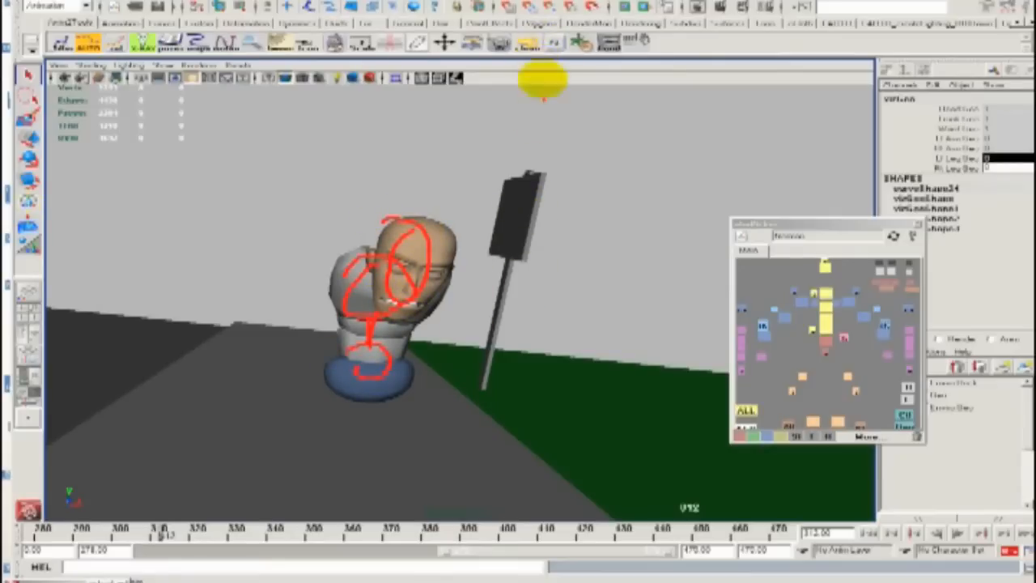
{"action": "key", "text": "Escape"}
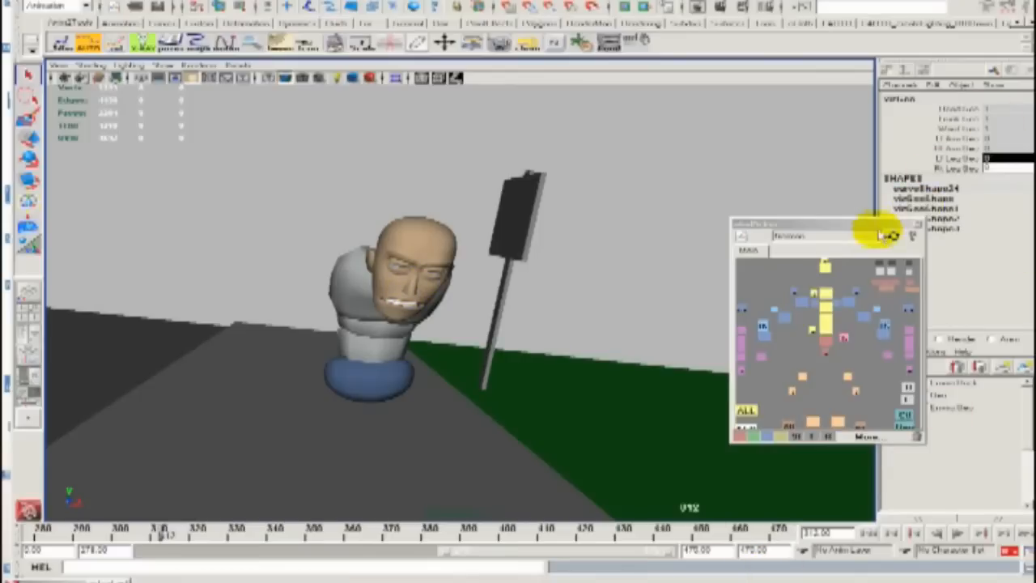
Select the character's root control in the picker and scrub back to frame 306.
{"action": "left_click_drag", "start_coordinate": [859, 222], "coordinate": [929, 55]}
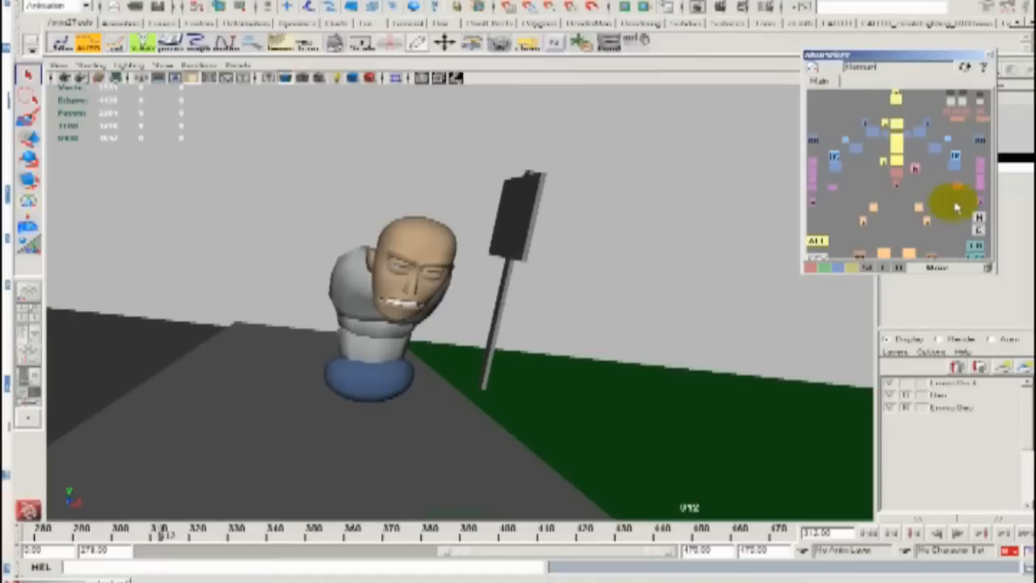
{"action": "left_click", "coordinate": [897, 175]}
{"action": "left_click", "coordinate": [161, 531]}
{"action": "mouse_move", "coordinate": [161, 535]}
{"action": "left_mouse_down"}
{"action": "mouse_move", "coordinate": [129, 538]}
{"action": "mouse_move", "coordinate": [144, 537]}
{"action": "left_mouse_up"}
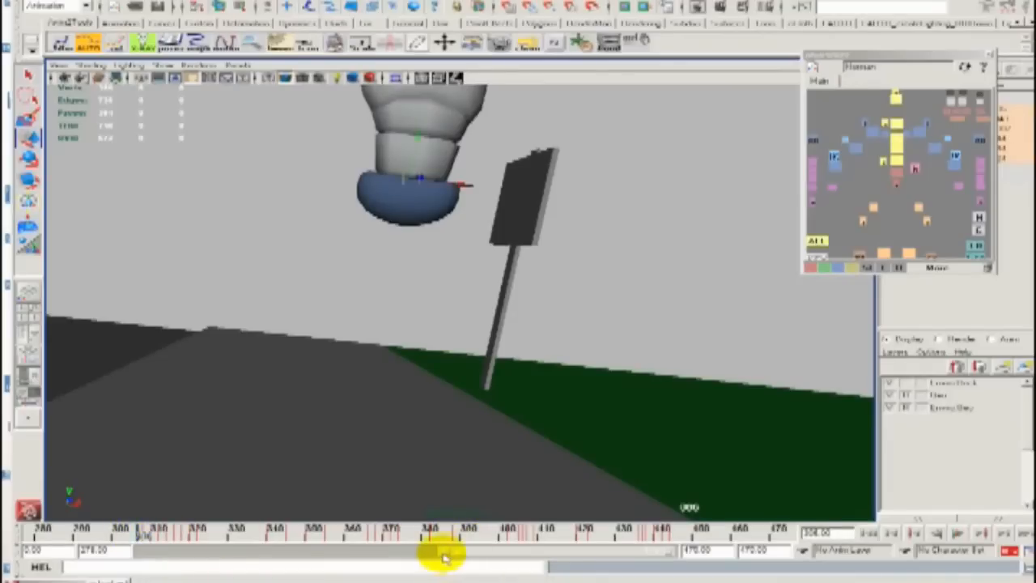
Limit the playback range to frames 306 to 334 and play back the body's fall.
{"action": "left_click_drag", "start_coordinate": [447, 556], "coordinate": [469, 550]}
{"action": "mouse_move", "coordinate": [32, 534]}
{"action": "left_mouse_down"}
{"action": "mouse_move", "coordinate": [182, 538]}
{"action": "mouse_move", "coordinate": [149, 541]}
{"action": "left_mouse_up"}
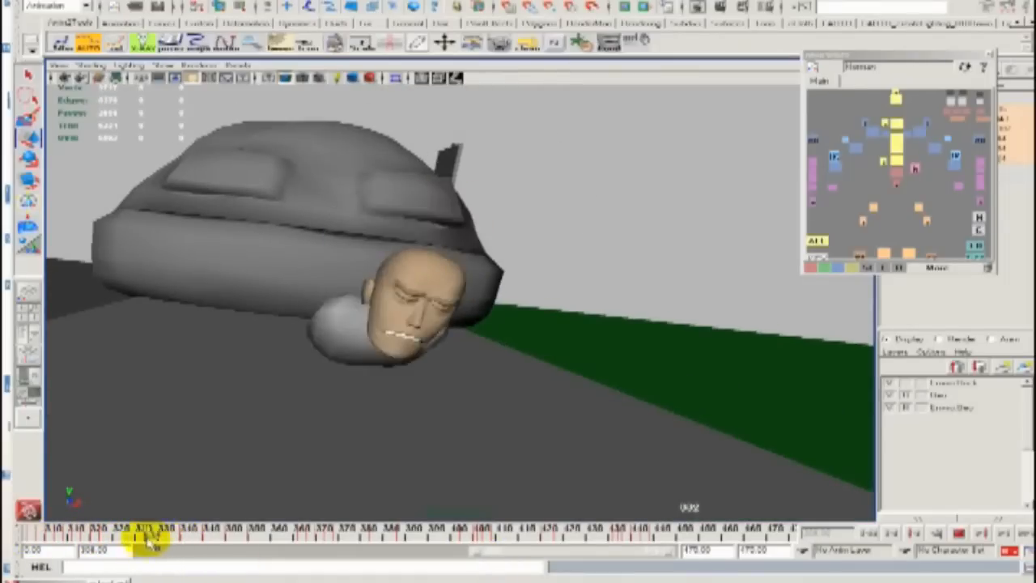
{"action": "left_click", "coordinate": [615, 533]}
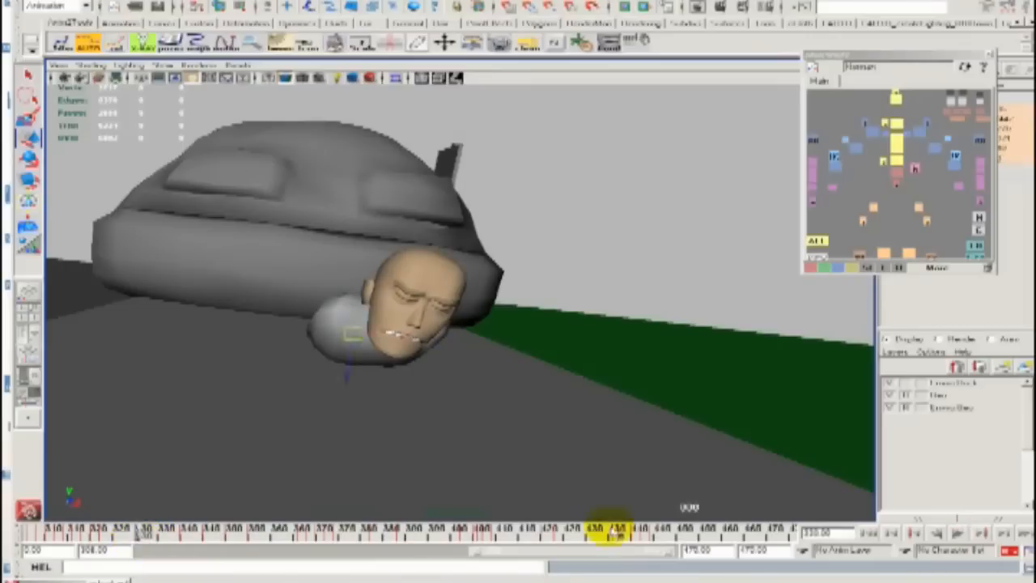
{"action": "left_click_drag", "start_coordinate": [634, 555], "coordinate": [508, 545]}
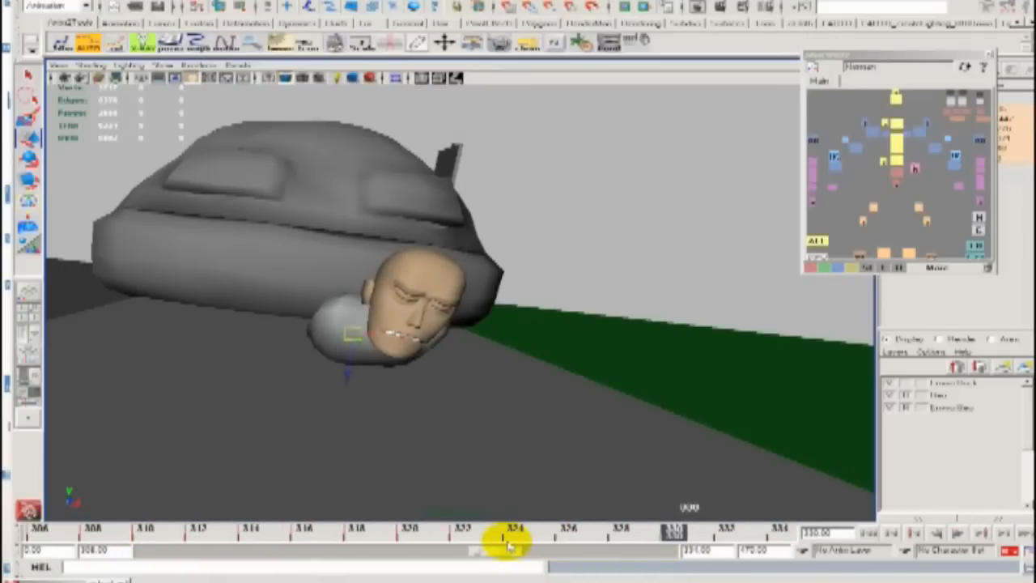
{"action": "key", "text": "alt+v"}
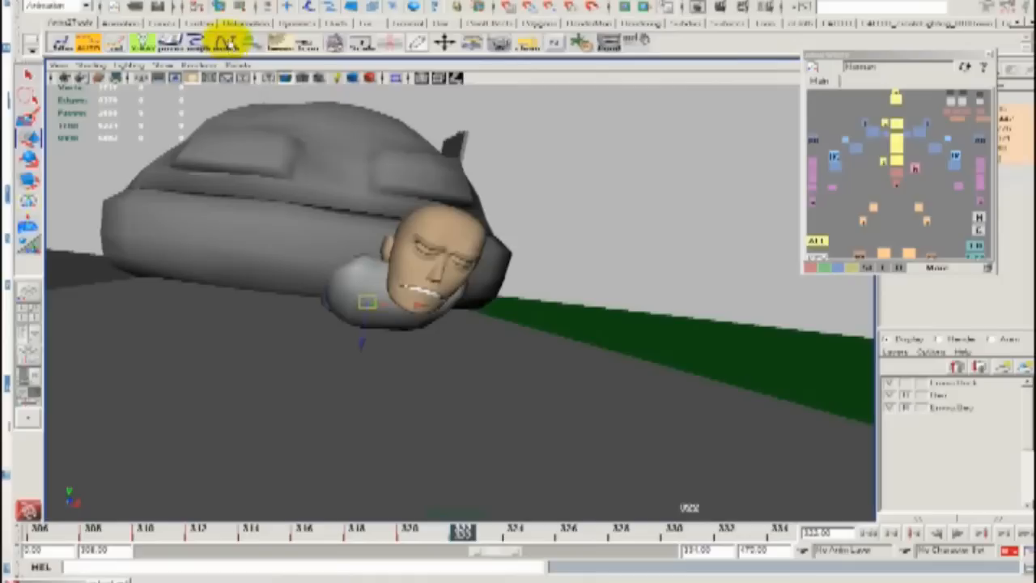
Narrow the main Maya window and place the character picker beside it, clear of the channel values.
{"action": "left_click_drag", "start_coordinate": [954, 54], "coordinate": [941, 171]}
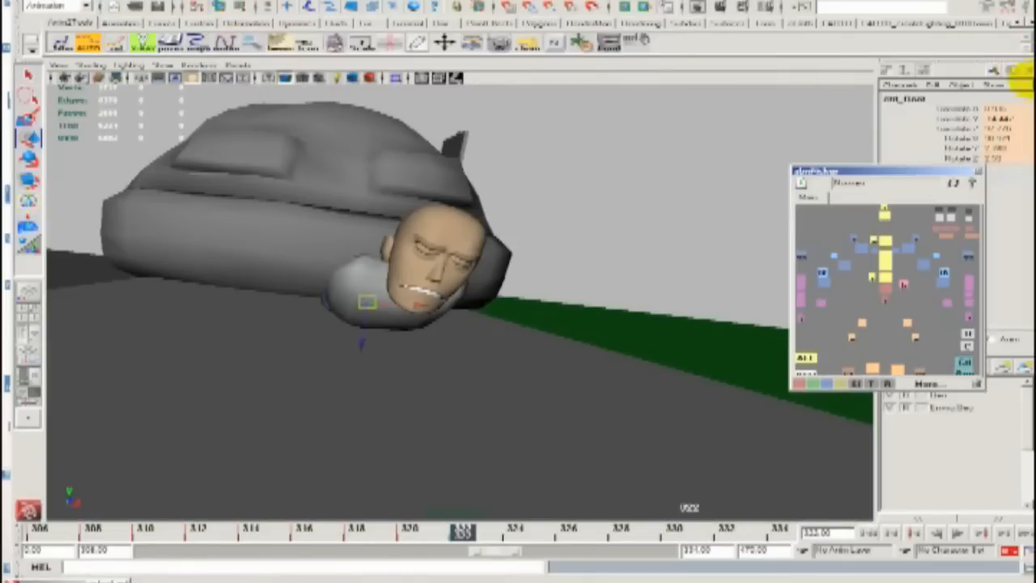
{"action": "left_click_drag", "start_coordinate": [1000, 0], "coordinate": [993, 1]}
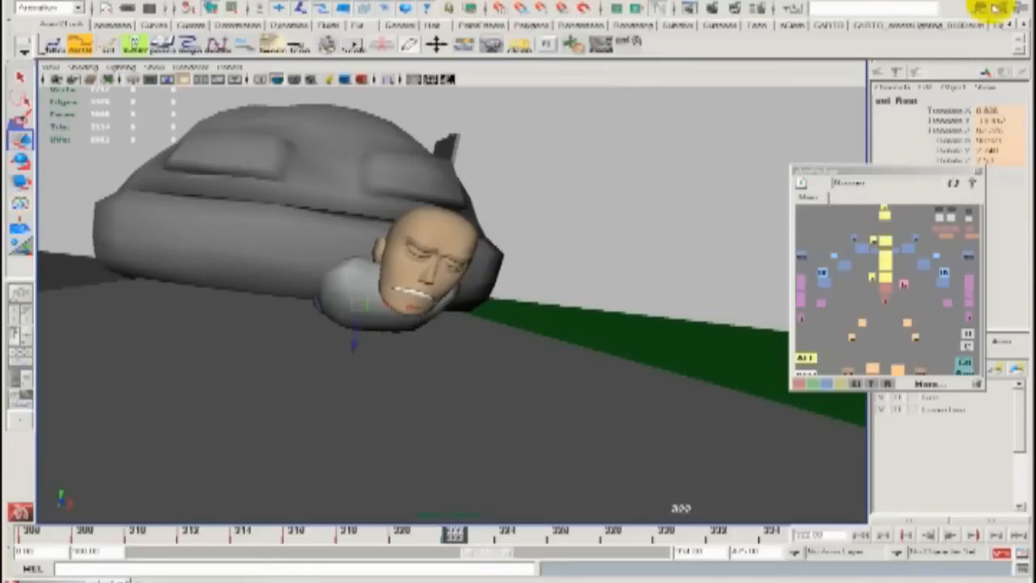
{"action": "left_click_drag", "start_coordinate": [1032, 2], "coordinate": [800, 1]}
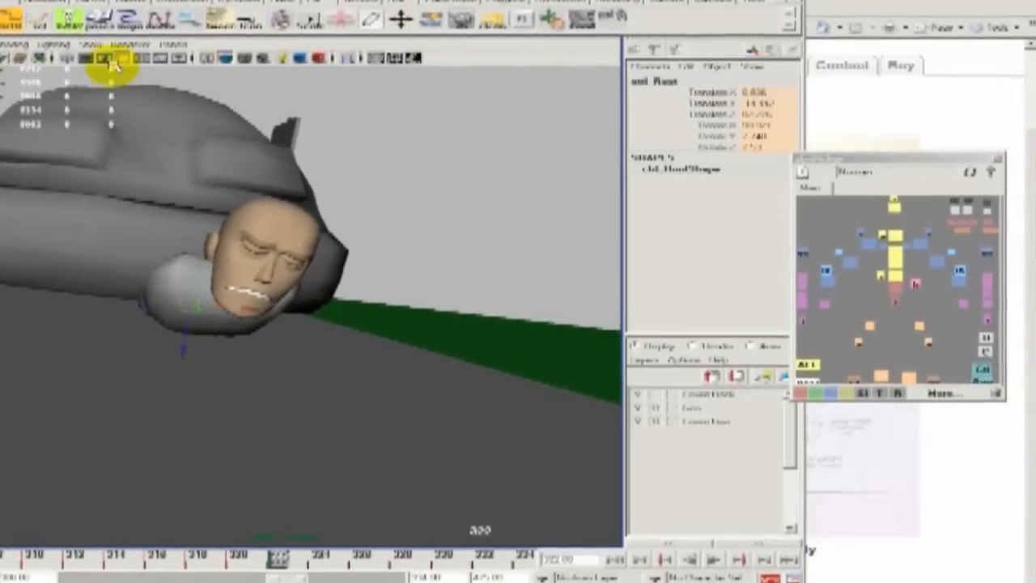
Open the cMotionTrail options and arrange them with the character picker beside the viewport.
{"action": "left_click", "coordinate": [138, 18]}
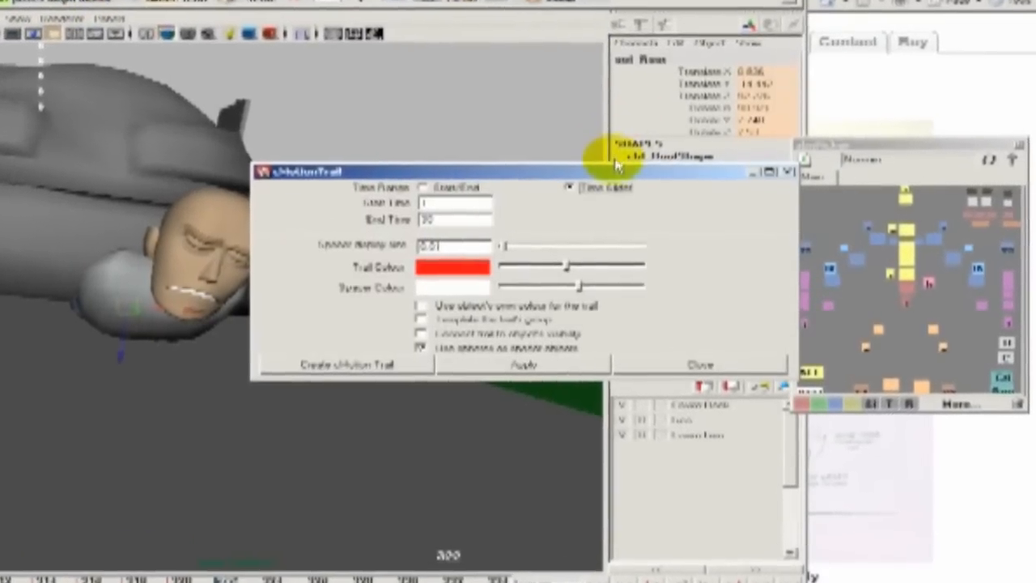
{"action": "left_click_drag", "start_coordinate": [618, 171], "coordinate": [882, 0]}
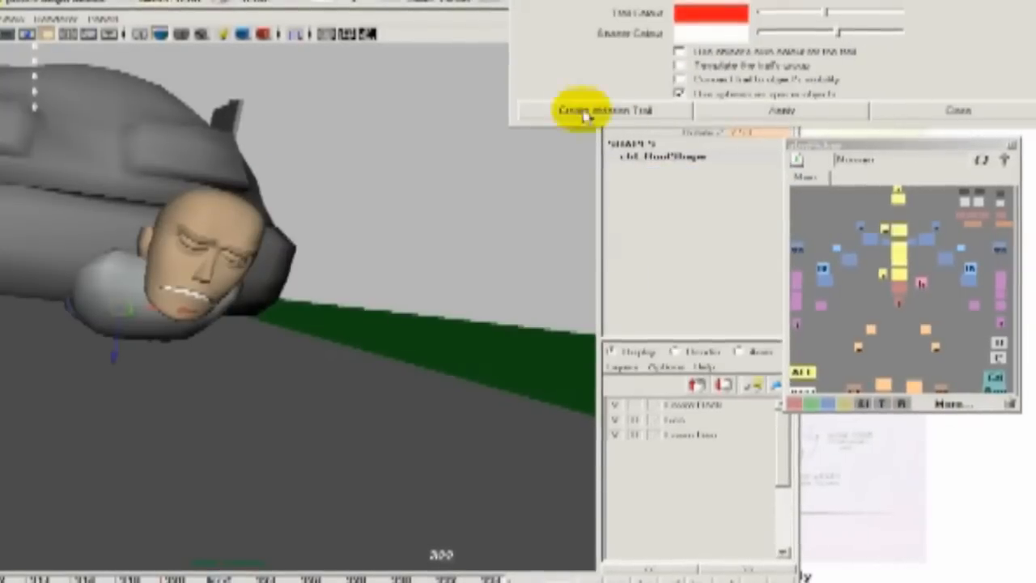
{"action": "left_click_drag", "start_coordinate": [505, 127], "coordinate": [643, 146]}
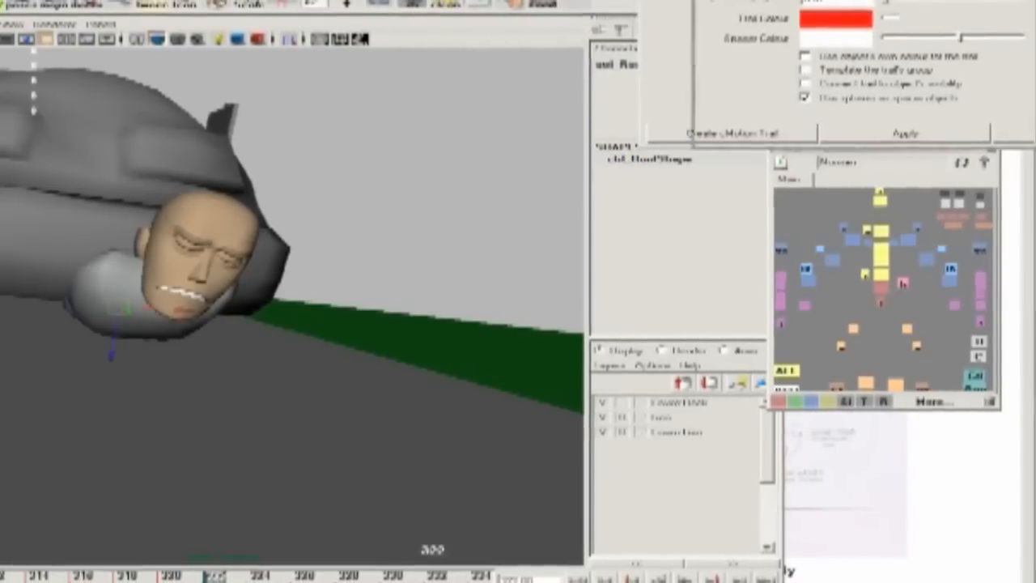
{"action": "left_click_drag", "start_coordinate": [930, 0], "coordinate": [923, 0]}
{"action": "left_click_drag", "start_coordinate": [939, 151], "coordinate": [979, 162]}
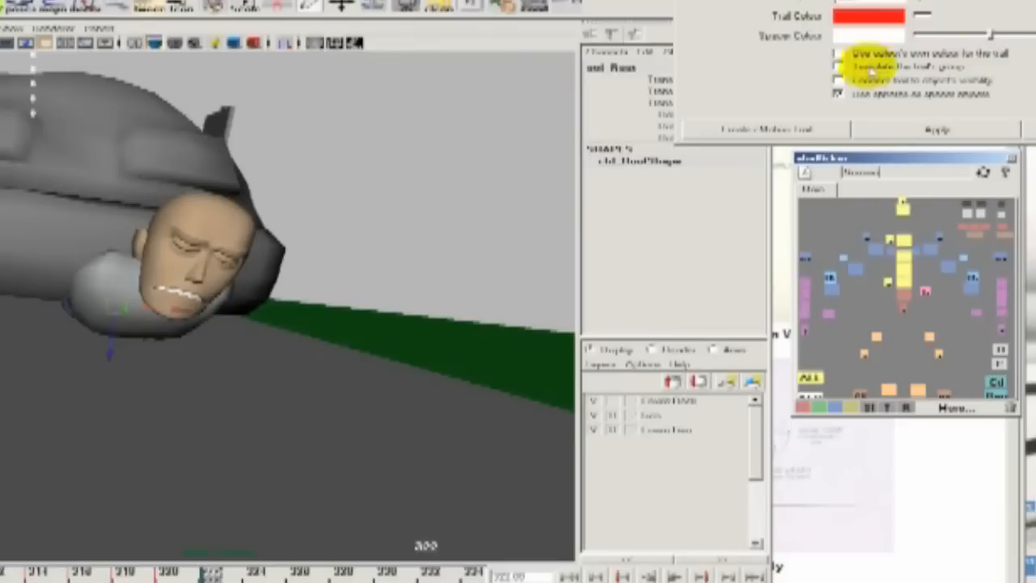
Open the camera zoom options and arrange them between the motion trail options and the character picker.
{"action": "left_click", "coordinate": [123, 10]}
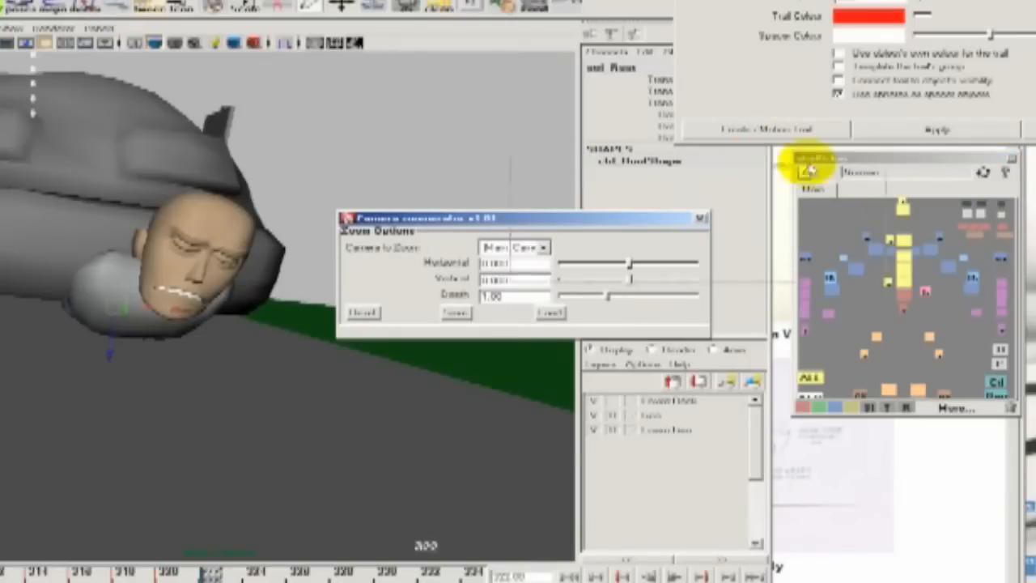
{"action": "left_click_drag", "start_coordinate": [983, 162], "coordinate": [963, 288]}
{"action": "left_click", "coordinate": [850, 143]}
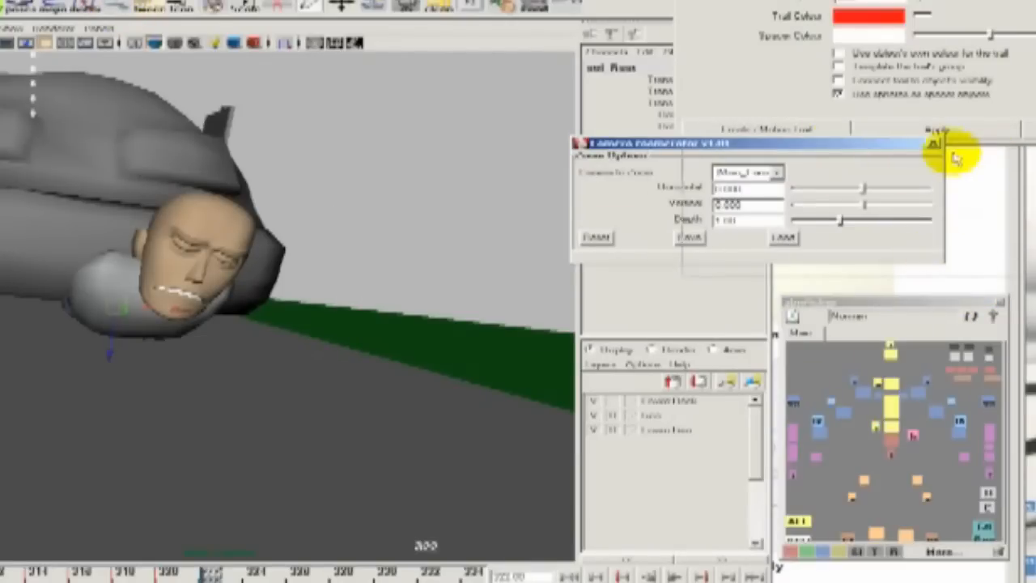
{"action": "left_click_drag", "start_coordinate": [951, 161], "coordinate": [953, 156]}
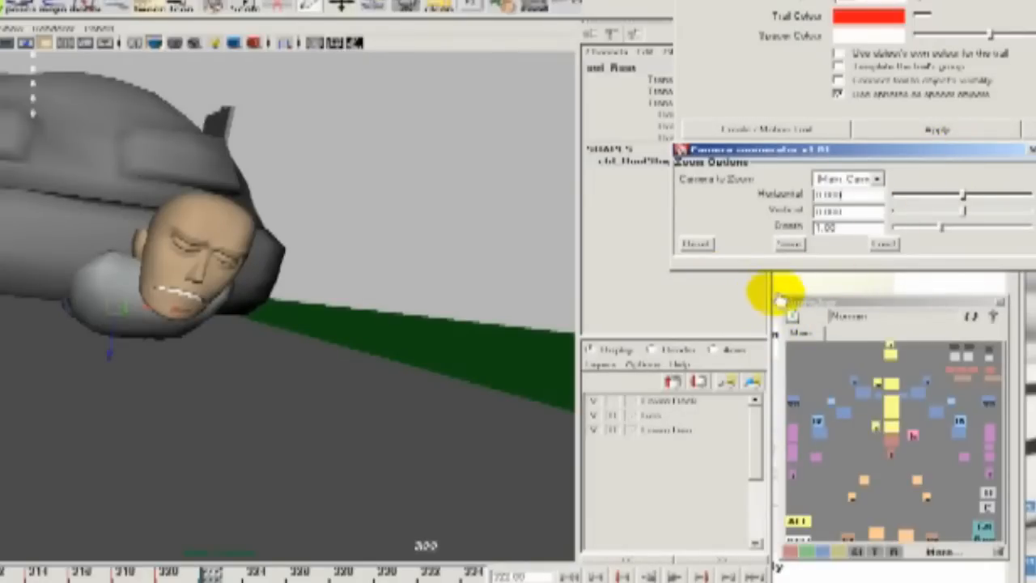
{"action": "left_click", "coordinate": [3, 301]}
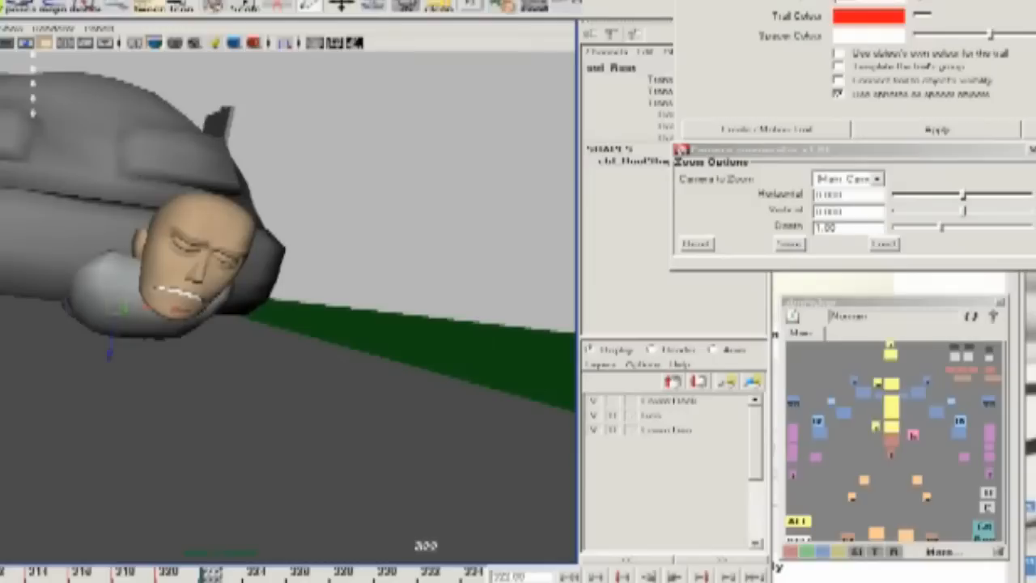
{"action": "left_click", "coordinate": [965, 150]}
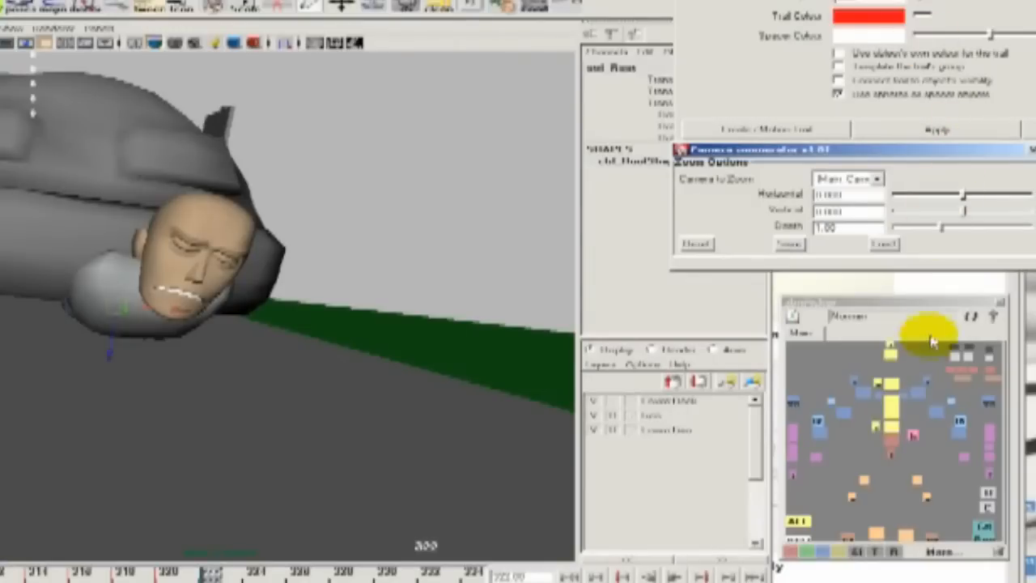
{"action": "left_click", "coordinate": [926, 306]}
{"action": "left_click_drag", "start_coordinate": [922, 302], "coordinate": [915, 279]}
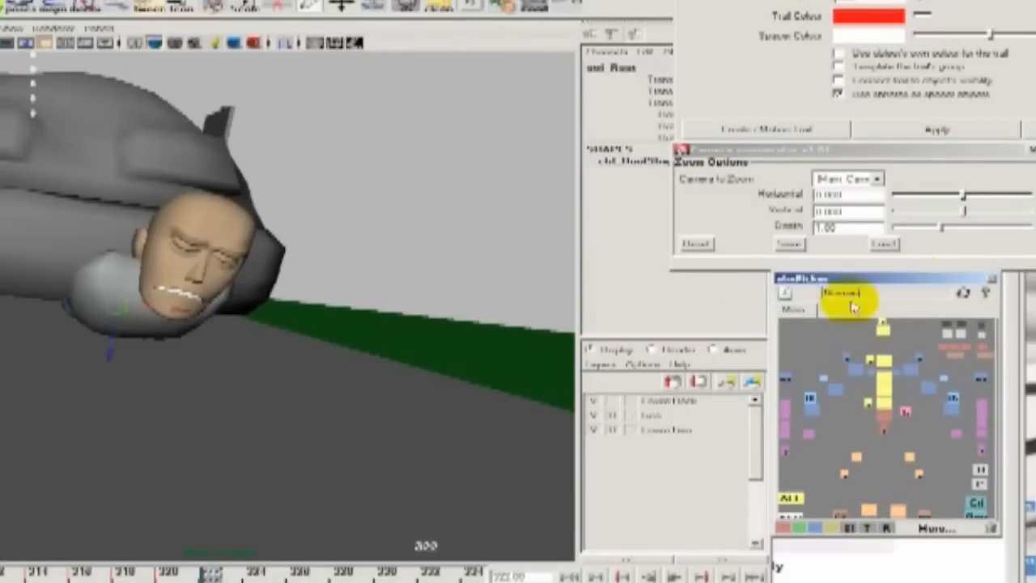
{"action": "left_click", "coordinate": [3, 267]}
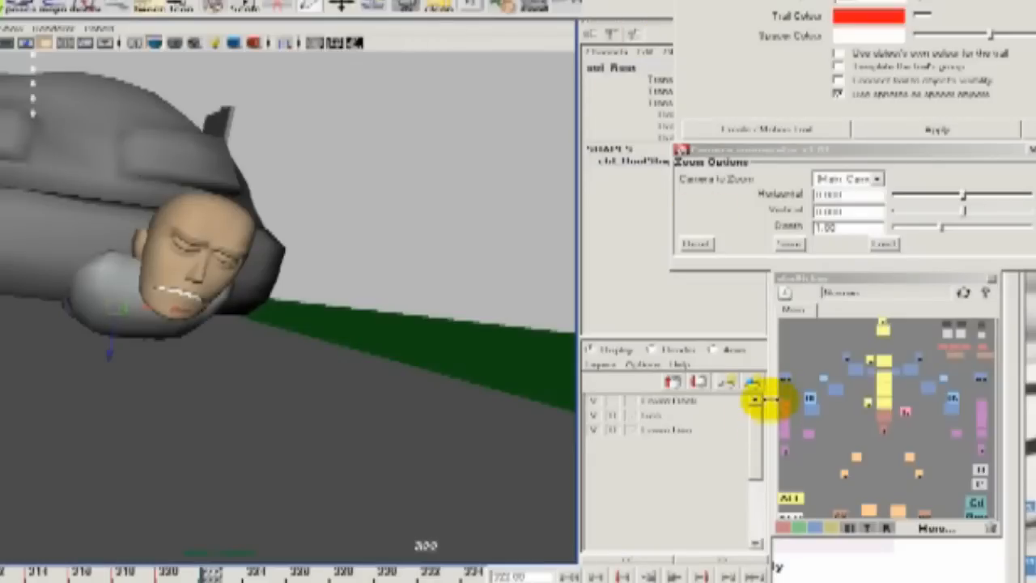
{"action": "left_click_drag", "start_coordinate": [850, 0], "coordinate": [866, 2]}
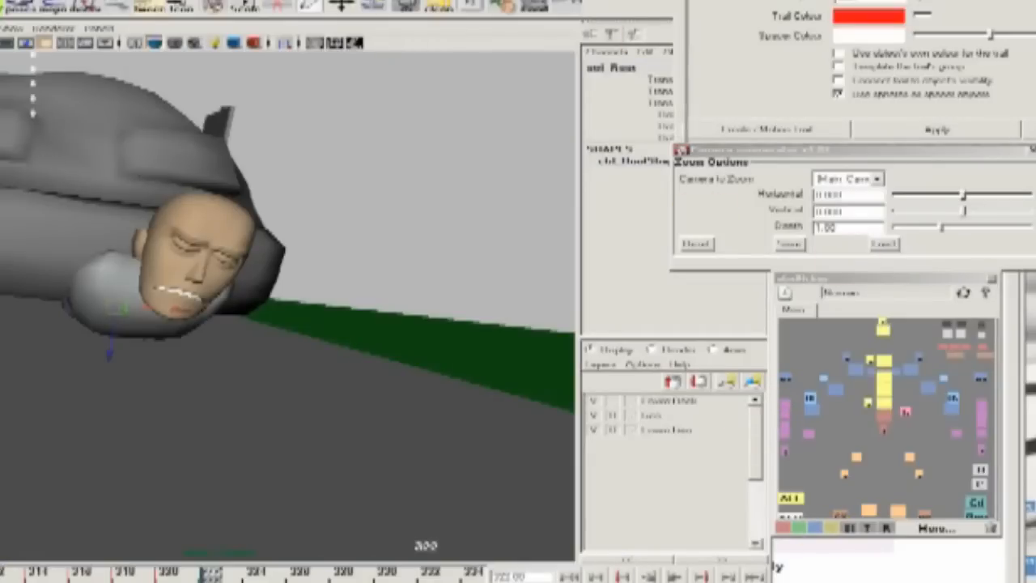
{"action": "left_click_drag", "start_coordinate": [797, 152], "coordinate": [802, 156]}
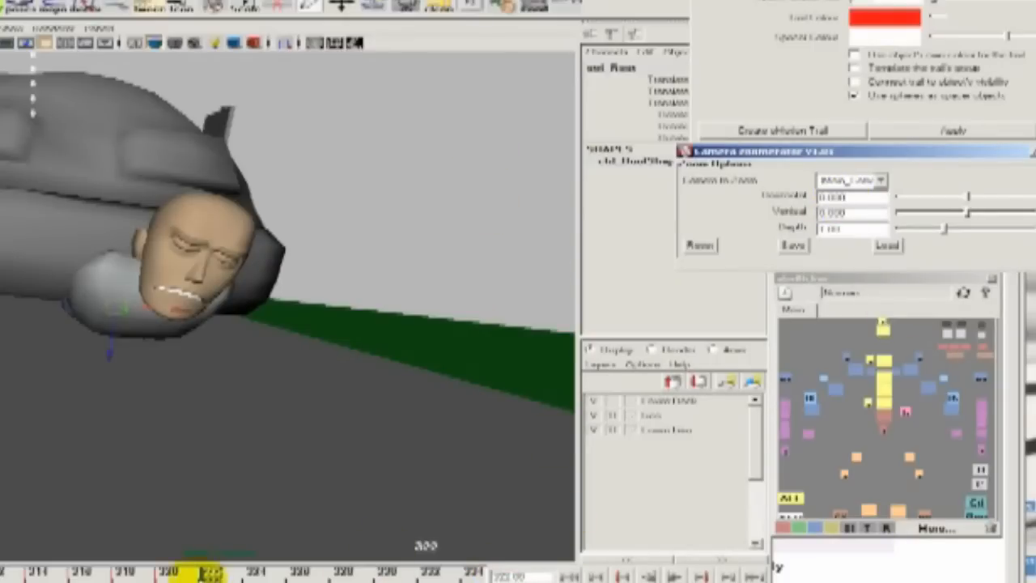
Try a motion trail on the root control with a spacer display size of 0.5, and undo it.
{"action": "left_click", "coordinate": [674, 577]}
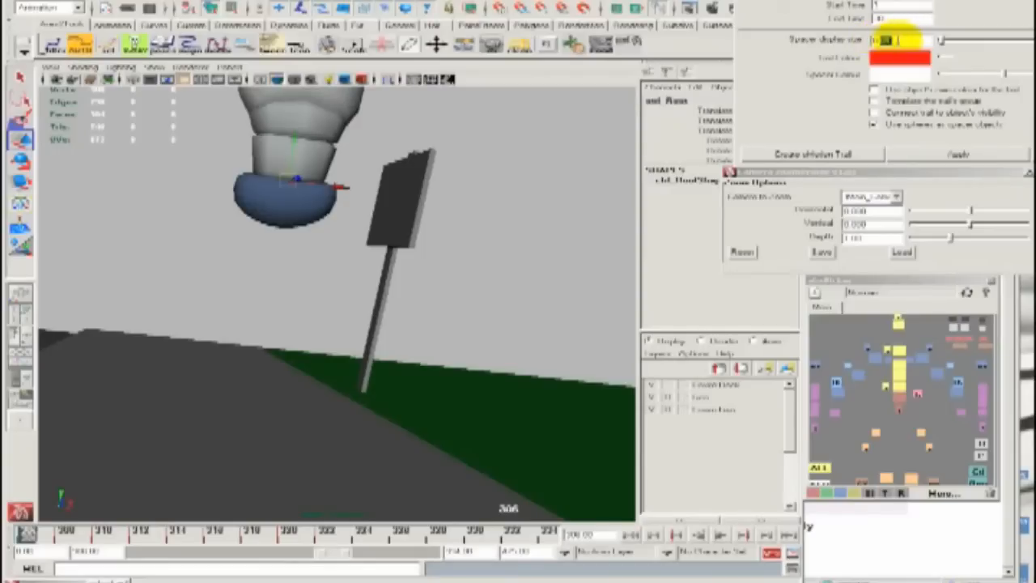
{"action": "type", "text": "5"}
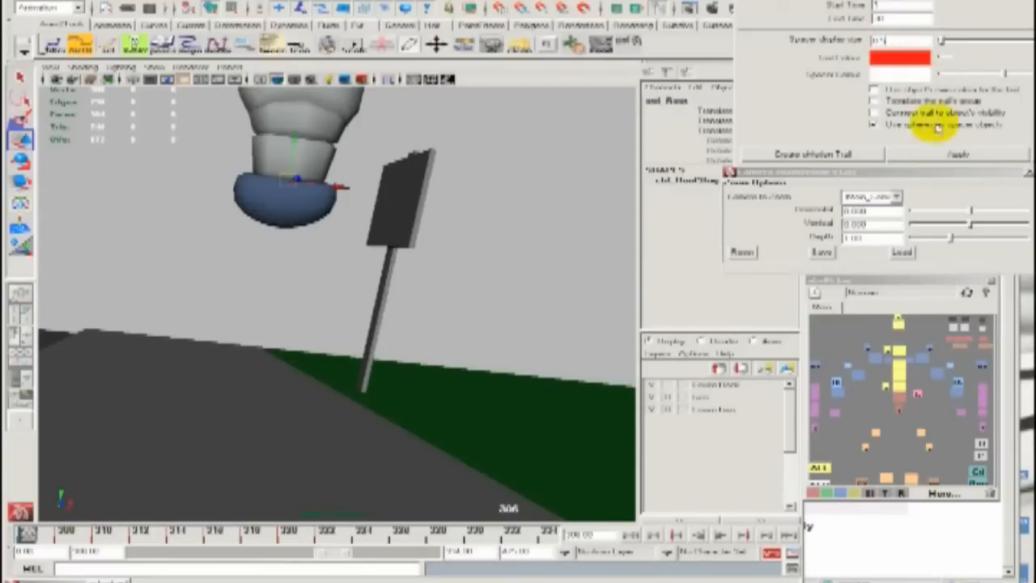
{"action": "left_click", "coordinate": [953, 157]}
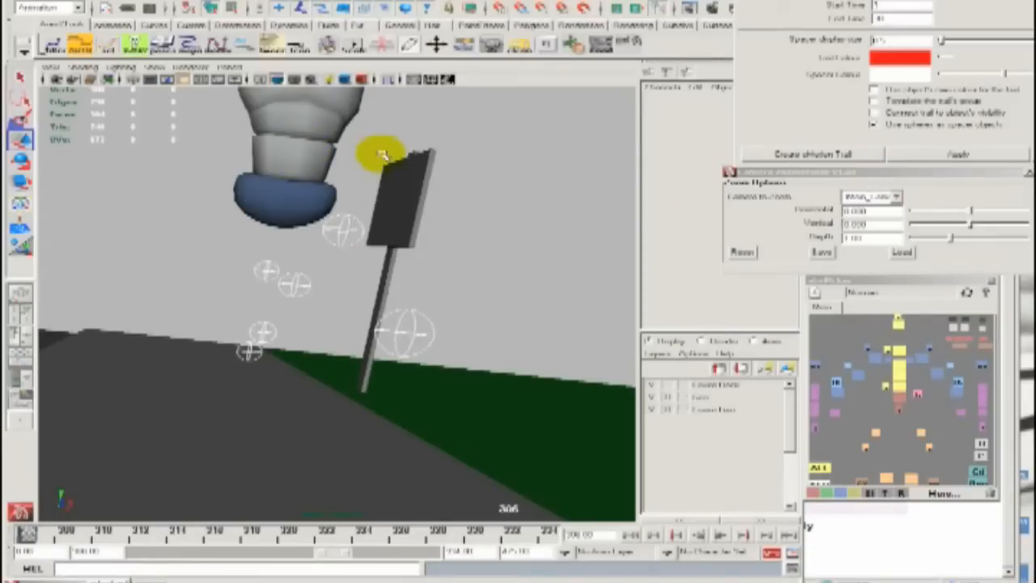
{"action": "left_click", "coordinate": [486, 67]}
{"action": "key", "text": "ctrl+z"}
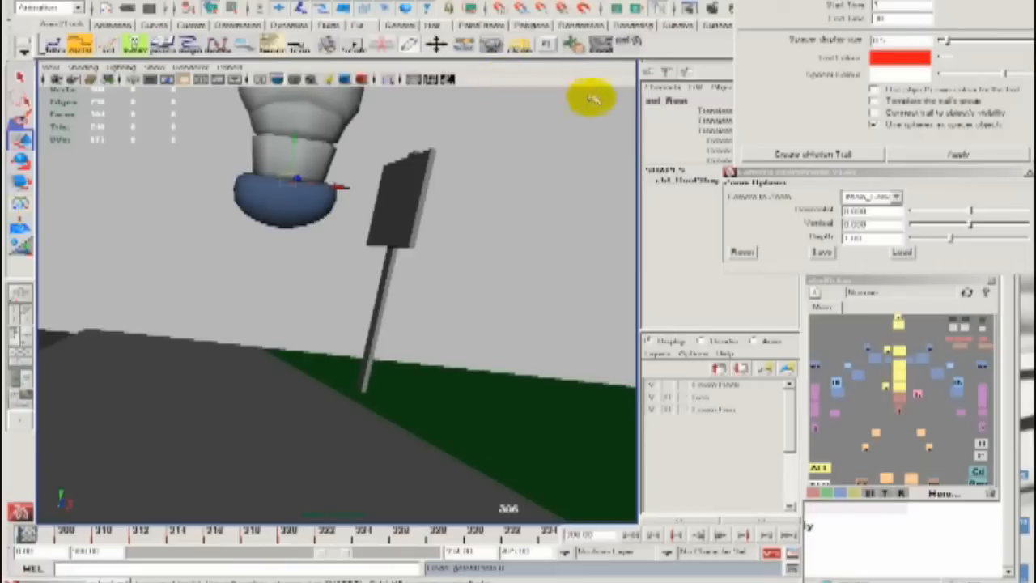
Create a motion trail for the root control with a spacer display size of 0.1 and display curves in the viewport.
{"action": "left_click", "coordinate": [880, 40]}
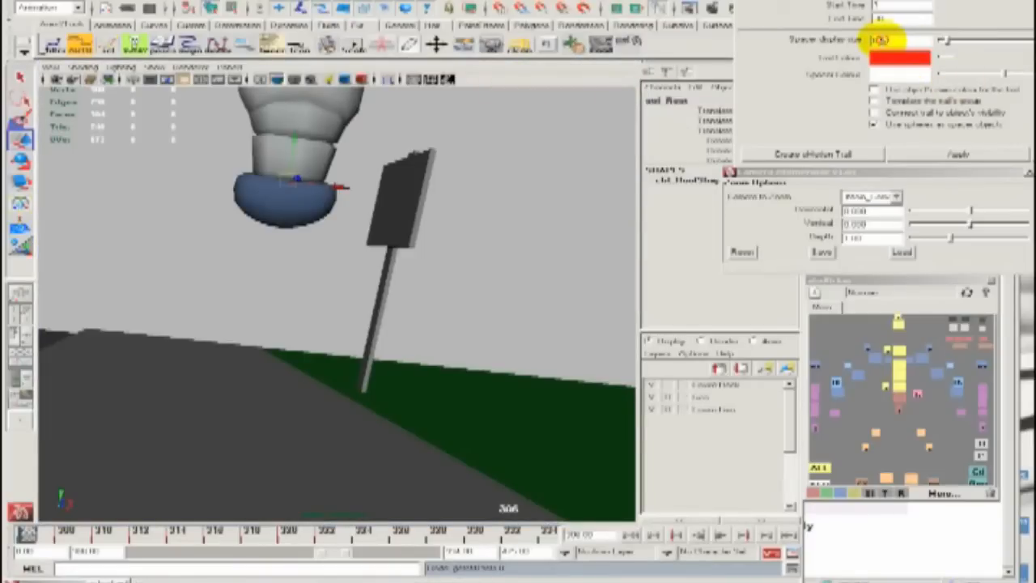
{"action": "type", "text": "0.1"}
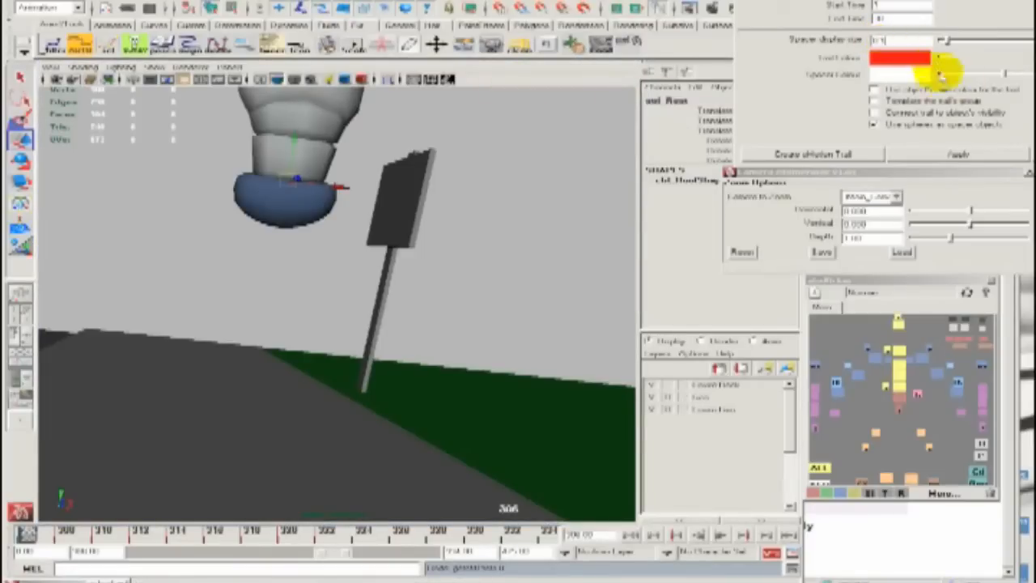
{"action": "left_click", "coordinate": [949, 154]}
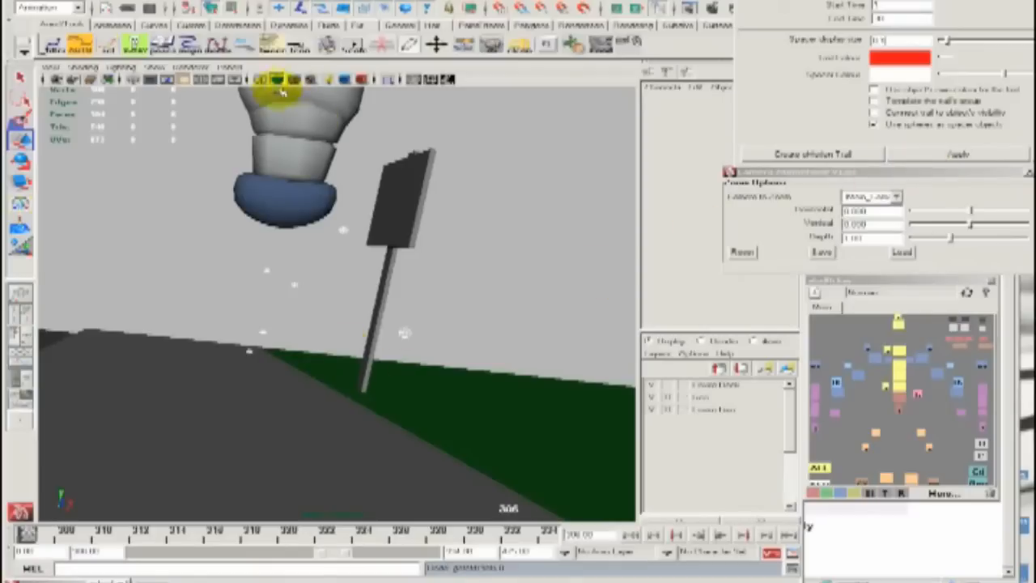
{"action": "left_click", "coordinate": [167, 68]}
{"action": "left_click", "coordinate": [164, 113]}
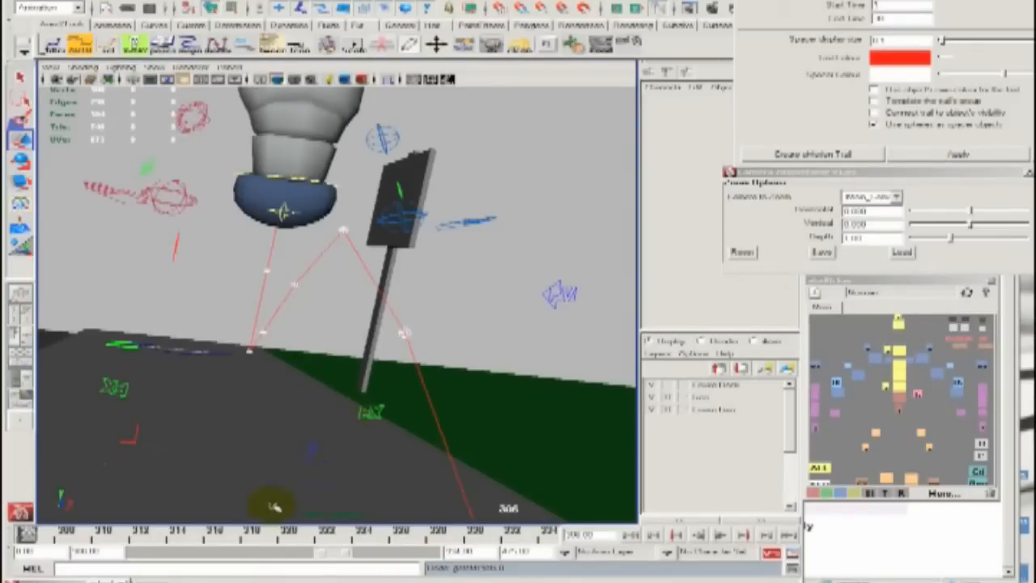
Play and scrub the animation to review how the torso moves in relation to the root's motion trail.
{"action": "key", "text": "alt+v"}
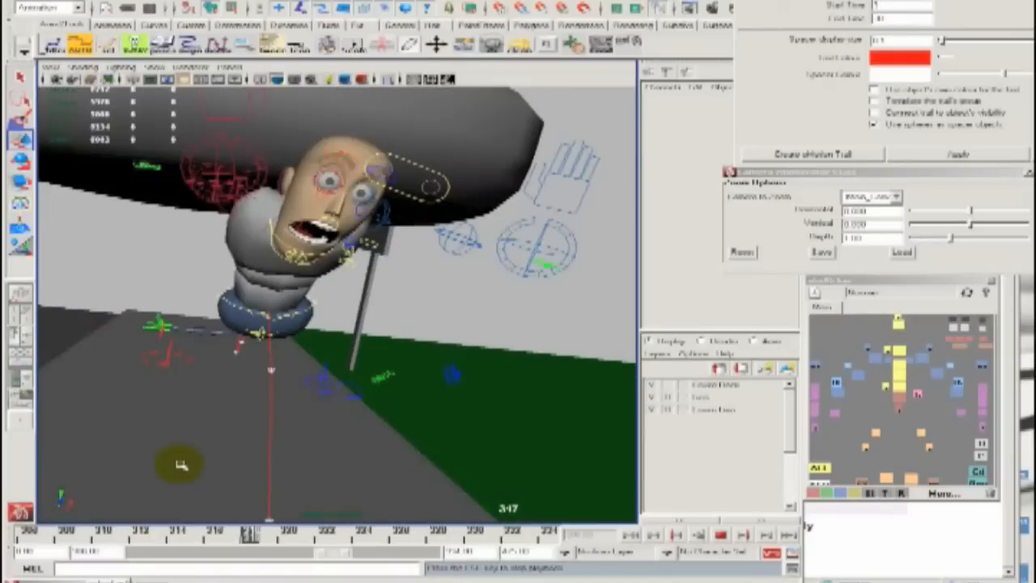
{"action": "mouse_move", "coordinate": [234, 542]}
{"action": "left_mouse_down"}
{"action": "mouse_move", "coordinate": [27, 538]}
{"action": "mouse_move", "coordinate": [361, 530]}
{"action": "mouse_move", "coordinate": [338, 519]}
{"action": "mouse_move", "coordinate": [196, 519]}
{"action": "left_mouse_up"}
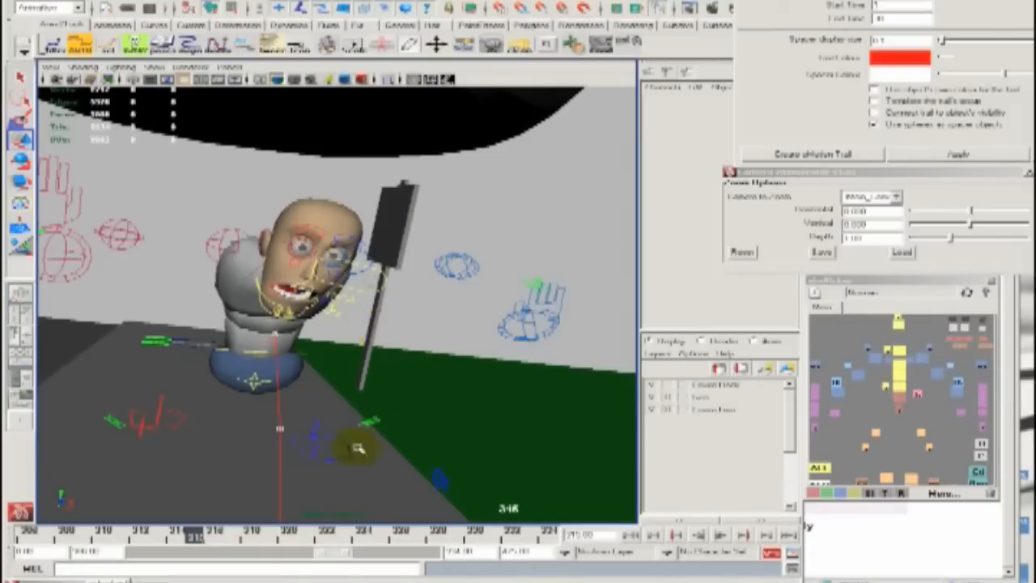
{"action": "key", "text": "alt+v"}
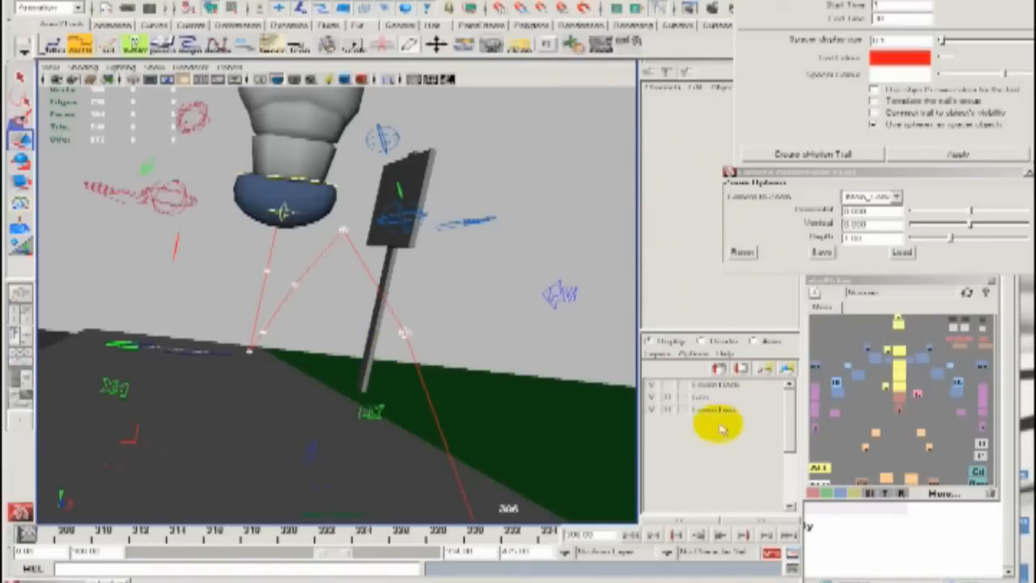
Select the character's visibility control and move the motion trail and camera zoom options clear of its channel values.
{"action": "left_click", "coordinate": [979, 472]}
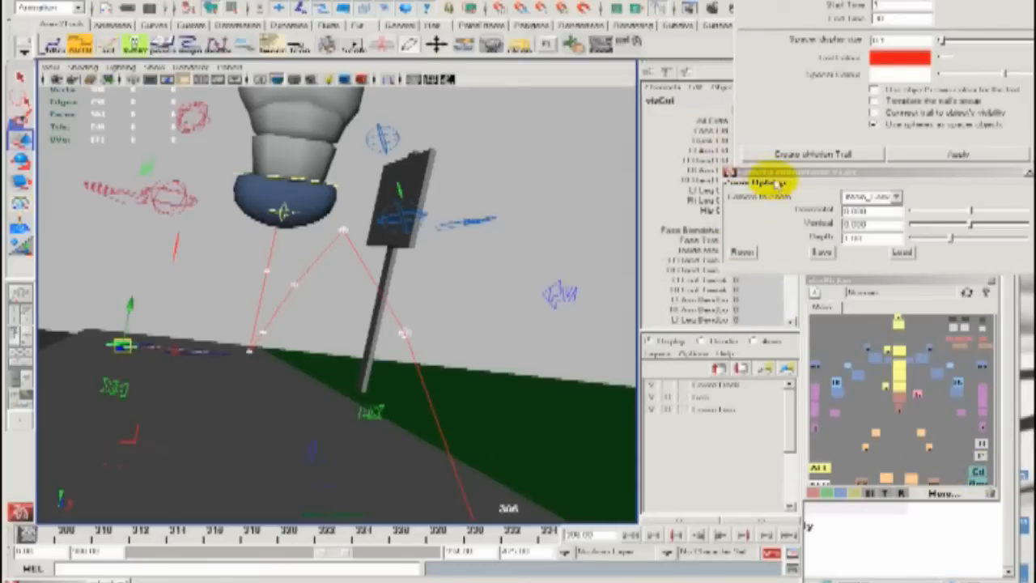
{"action": "left_click", "coordinate": [842, 173]}
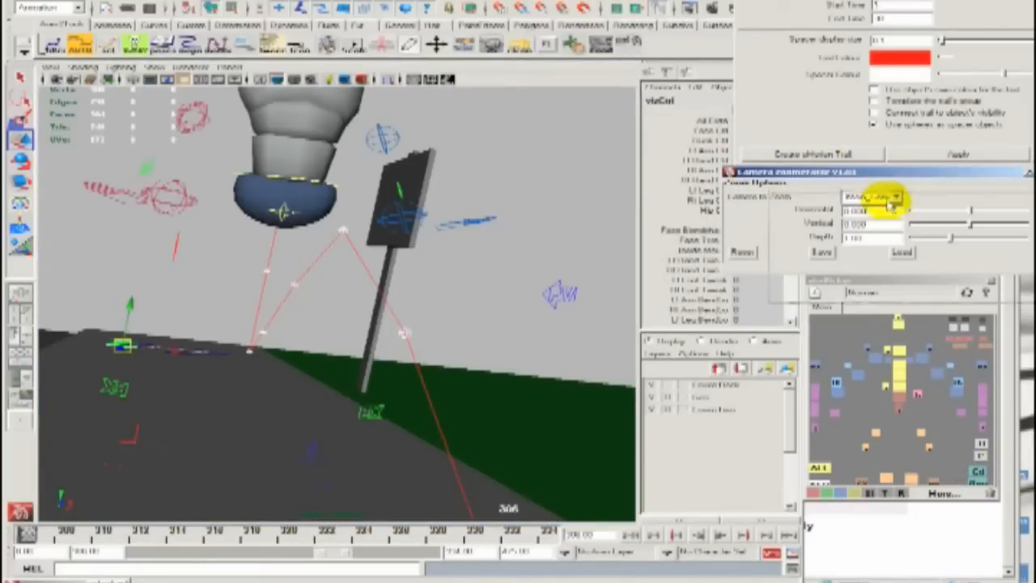
{"action": "left_click_drag", "start_coordinate": [899, 194], "coordinate": [904, 182]}
{"action": "left_click_drag", "start_coordinate": [870, 5], "coordinate": [938, 3]}
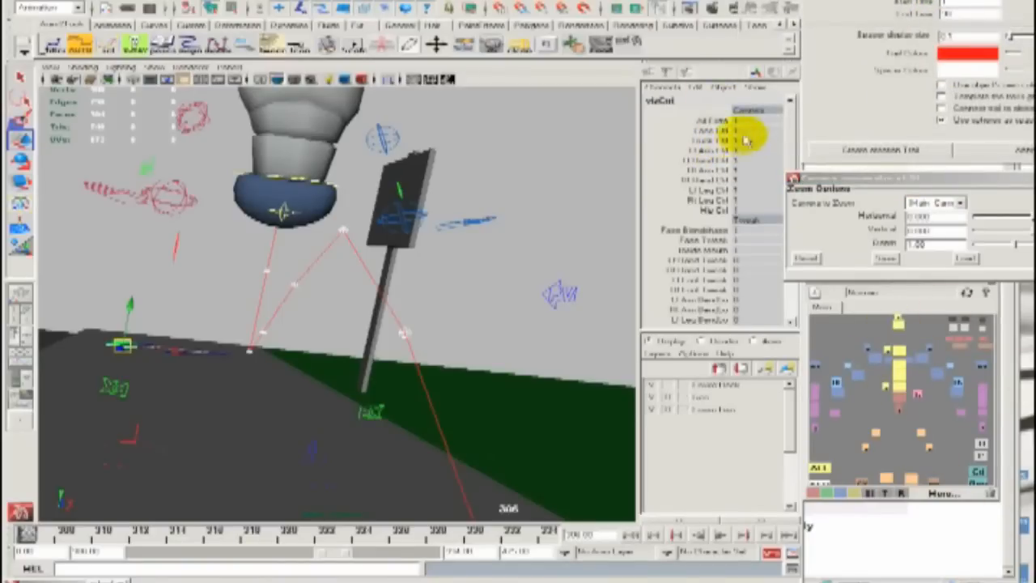
Hide the character's controls by setting every attribute in the Controls group of vizCtrl to 0, and play the animation.
{"action": "left_click_drag", "start_coordinate": [746, 121], "coordinate": [749, 210]}
{"action": "type", "text": "0"}
{"action": "key", "text": "Return"}
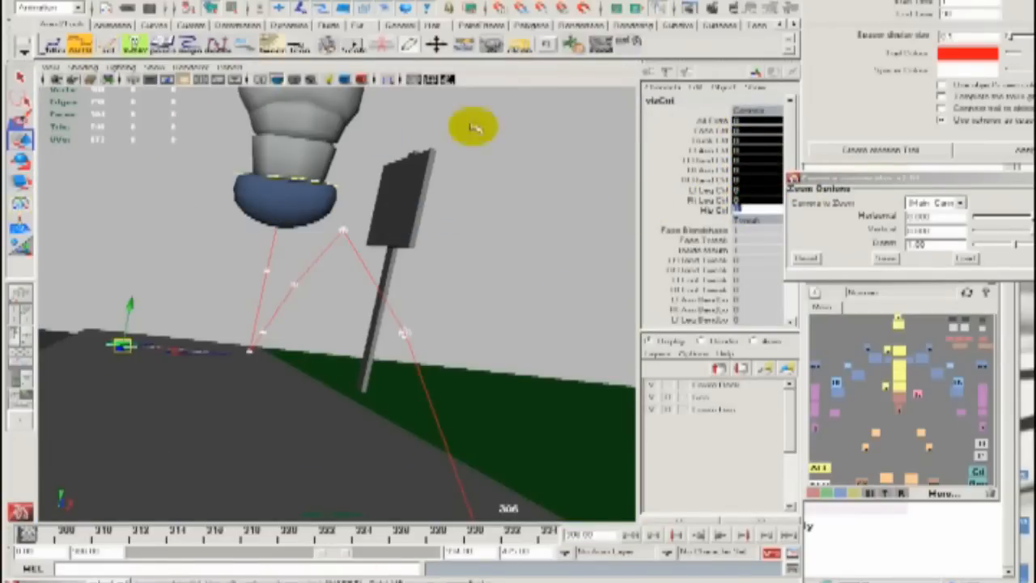
{"action": "left_click", "coordinate": [487, 66]}
{"action": "key", "text": "alt+v"}
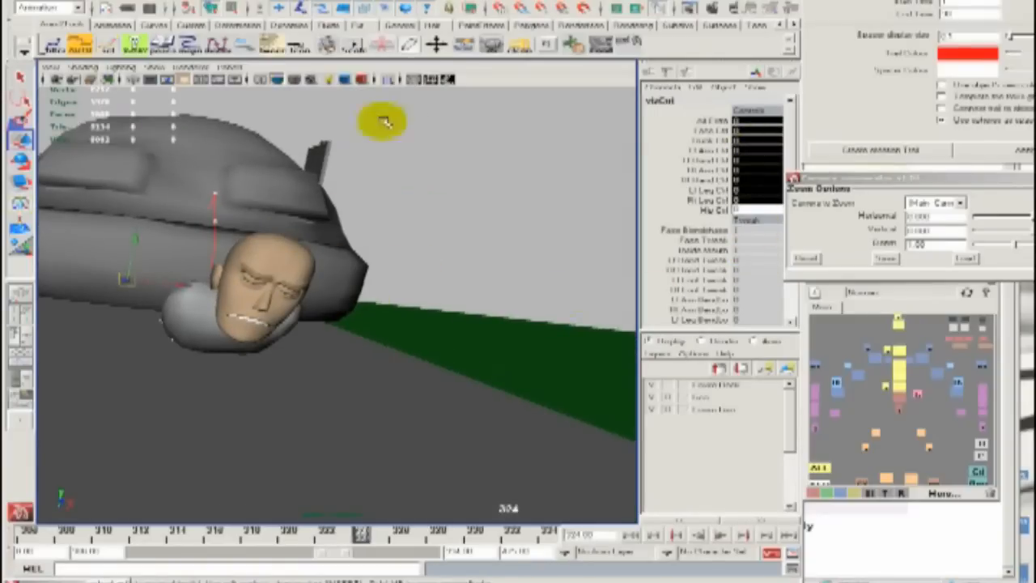
Switch the viewport to the perspective camera and view the body and its motion trail from the side.
{"action": "left_click", "coordinate": [234, 66]}
{"action": "mouse_move", "coordinate": [251, 81]}
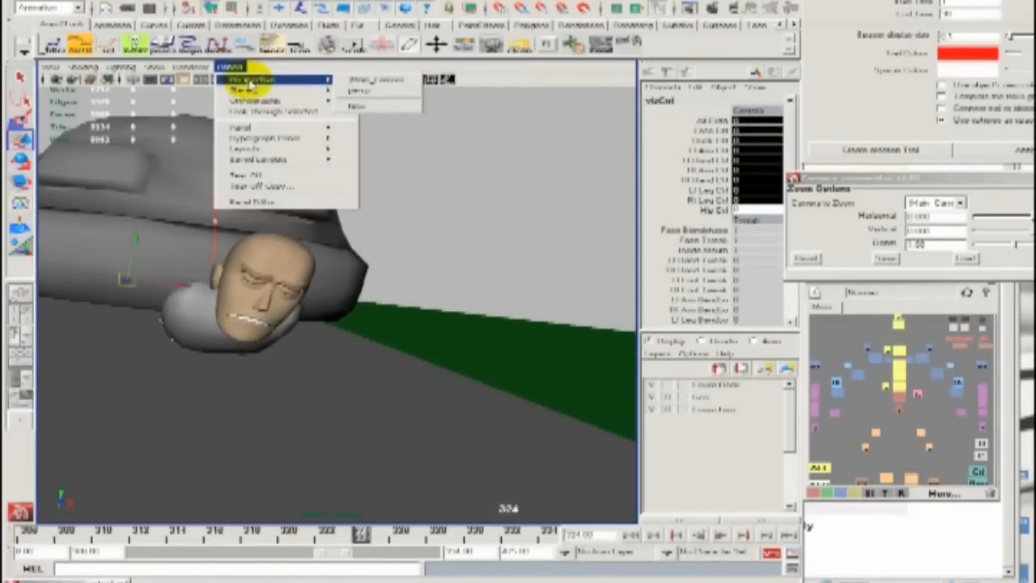
{"action": "left_click", "coordinate": [381, 89]}
{"action": "left_click_drag", "start_coordinate": [304, 366], "coordinate": [248, 344], "text": "alt"}
{"action": "right_click_drag", "start_coordinate": [200, 347], "coordinate": [360, 343], "text": "alt"}
{"action": "right_click_drag", "start_coordinate": [171, 338], "coordinate": [461, 414], "text": "alt"}
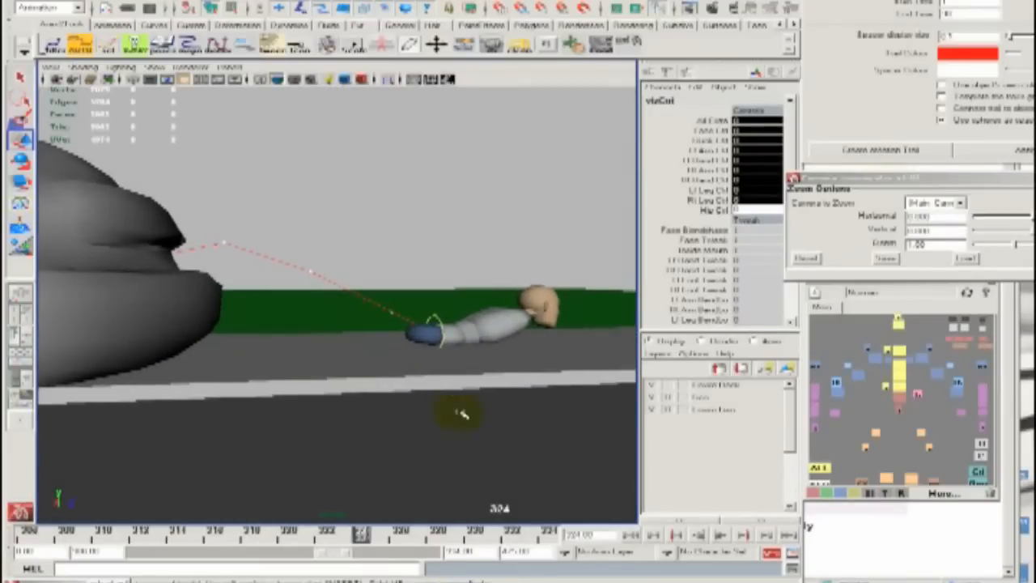
Select the root control and scrub through its animation, returning to frame 306.
{"action": "left_click", "coordinate": [899, 399]}
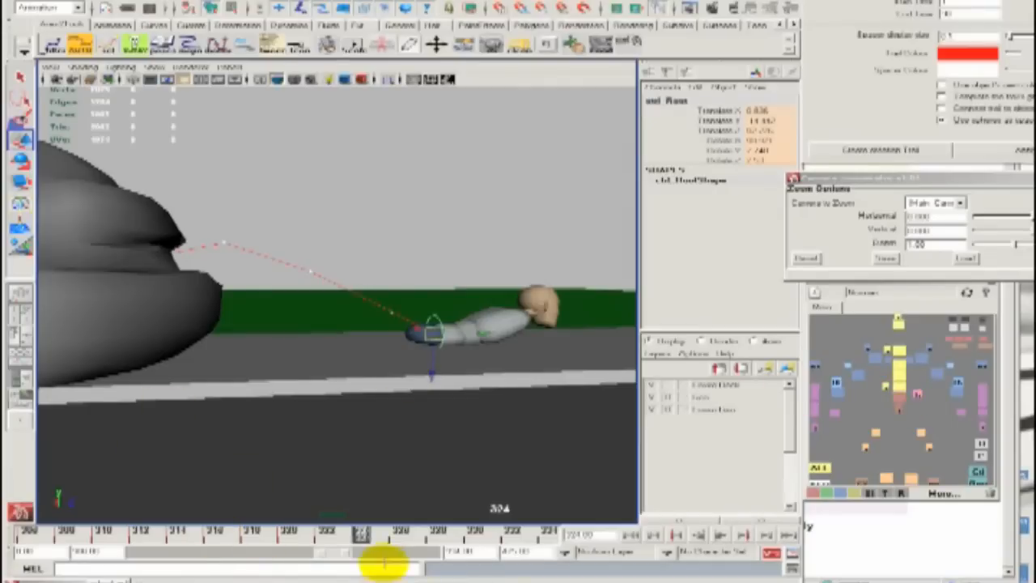
{"action": "left_click_drag", "start_coordinate": [28, 540], "coordinate": [102, 541]}
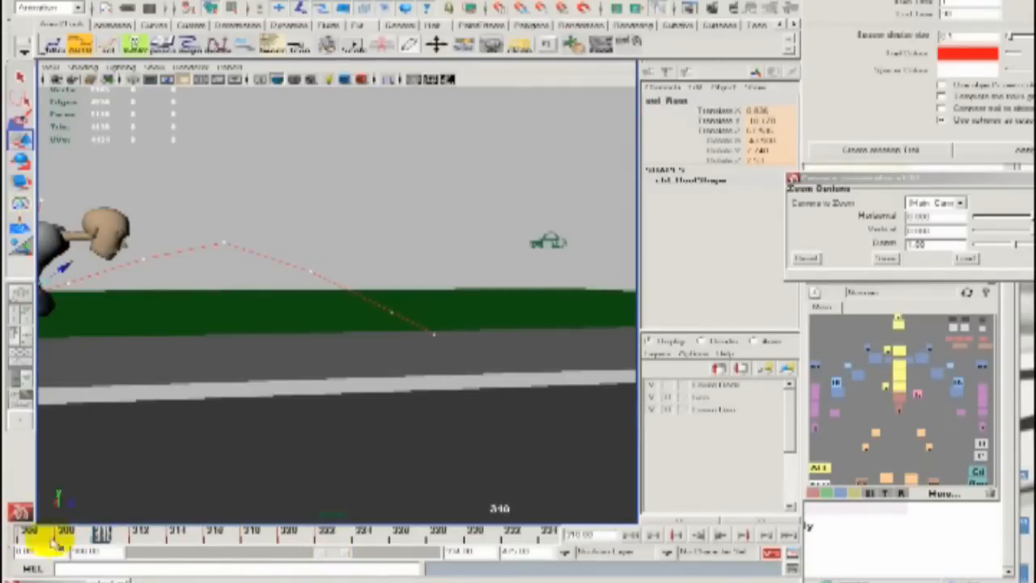
{"action": "left_click", "coordinate": [24, 538]}
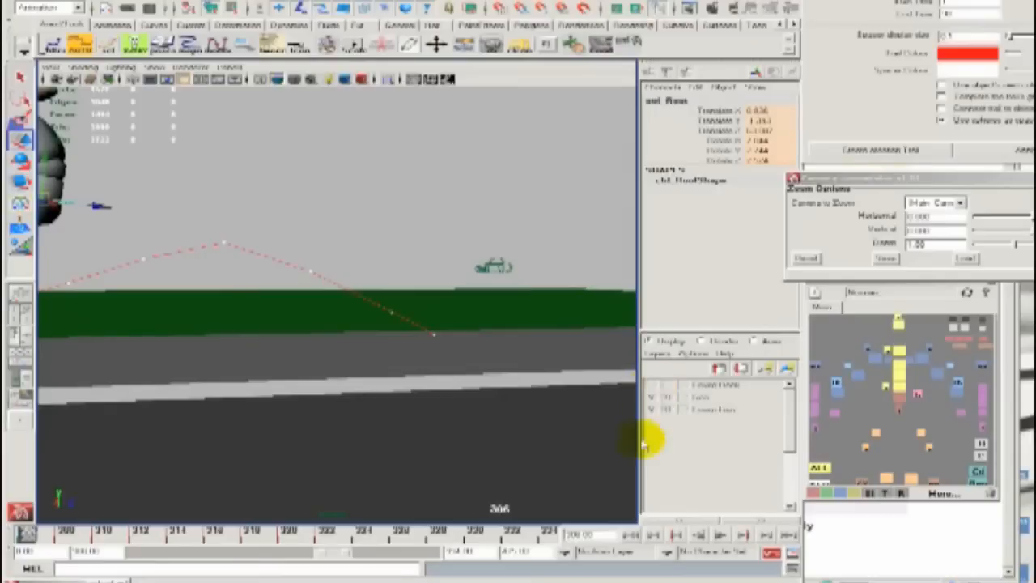
Set the root control's key tangents to Plateau across frames 304 to 324.
{"action": "left_click_drag", "start_coordinate": [24, 536], "coordinate": [340, 526], "text": "shift"}
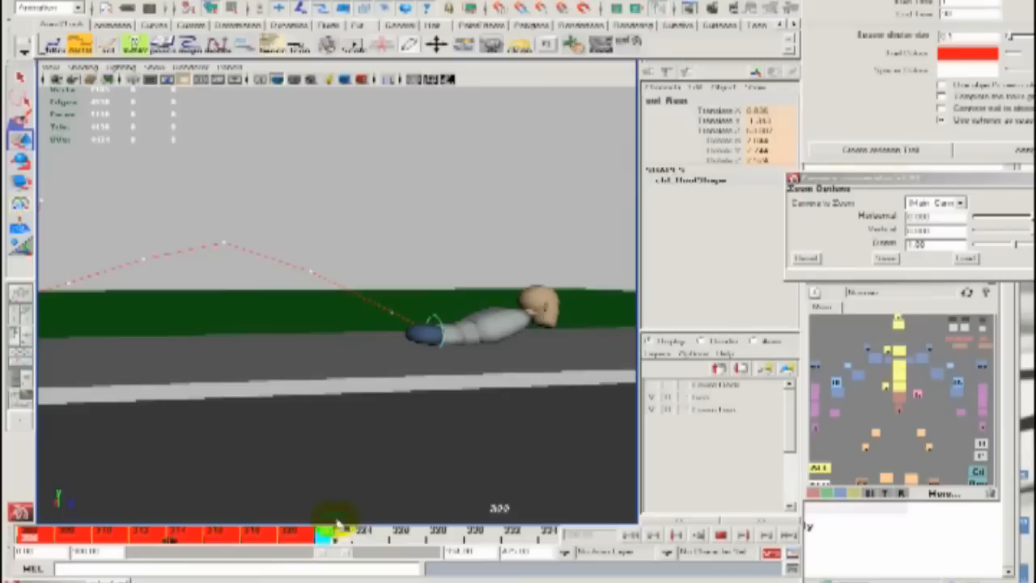
{"action": "left_click_drag", "start_coordinate": [438, 520], "coordinate": [426, 522], "text": "shift"}
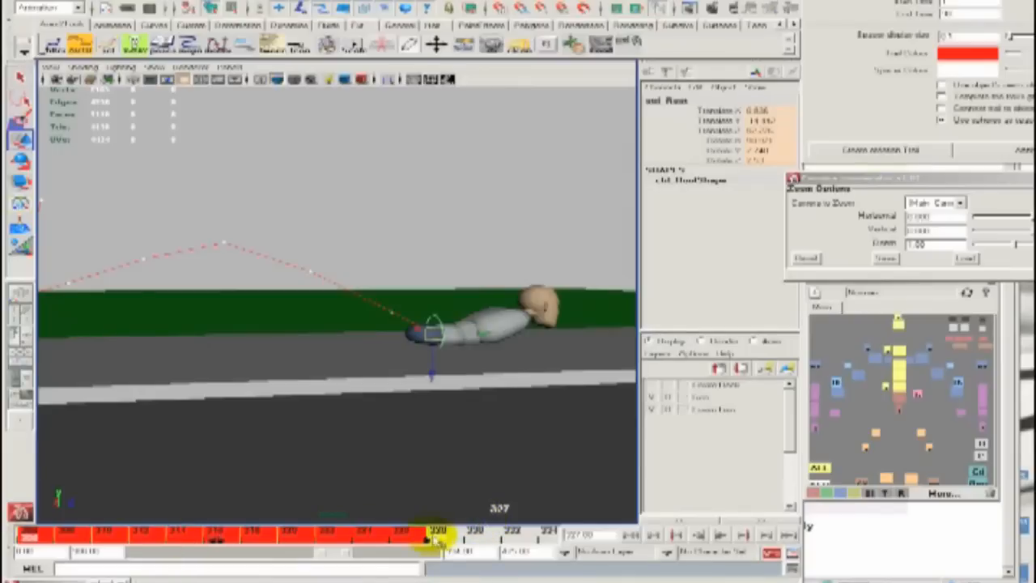
{"action": "left_click_drag", "start_coordinate": [324, 552], "coordinate": [319, 556]}
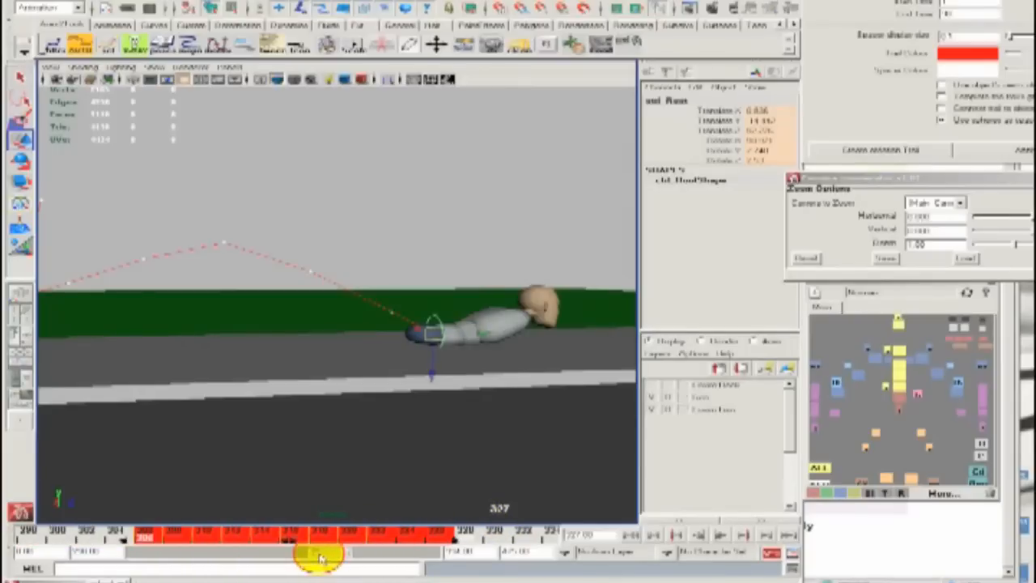
{"action": "left_click", "coordinate": [40, 540]}
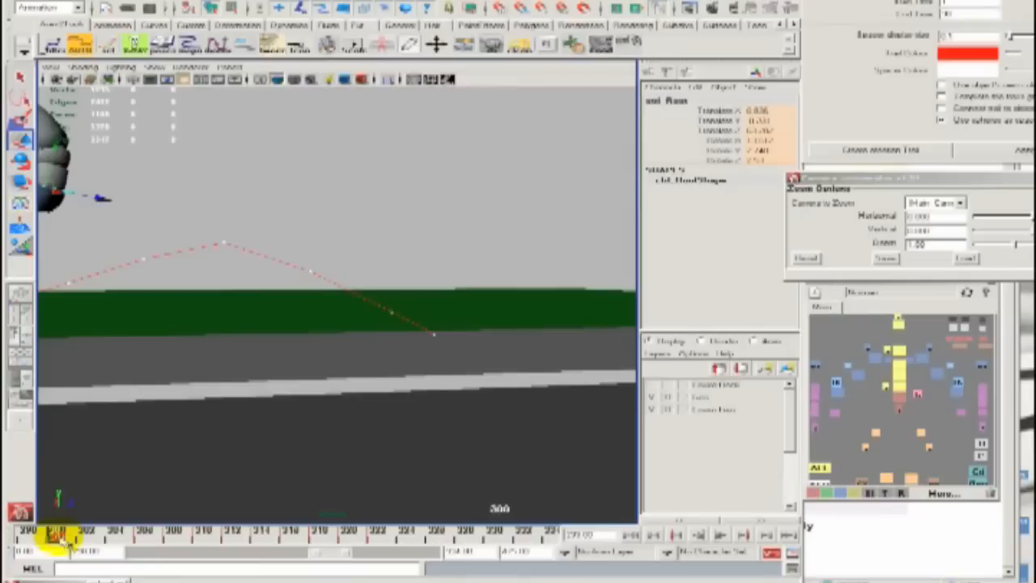
{"action": "left_click_drag", "start_coordinate": [126, 548], "coordinate": [448, 542]}
{"action": "left_click_drag", "start_coordinate": [113, 536], "coordinate": [417, 536], "text": "shift"}
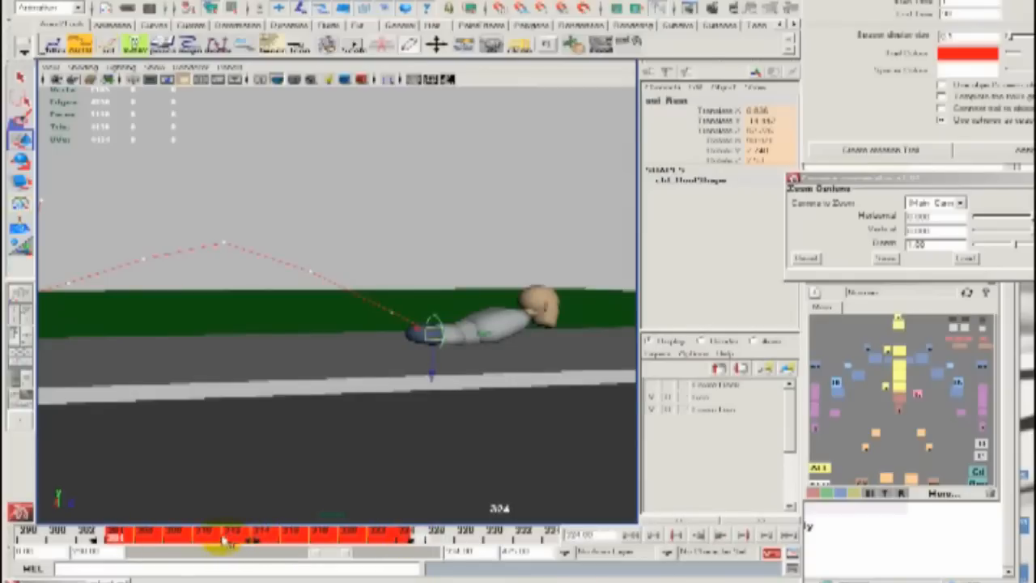
{"action": "right_click", "coordinate": [203, 539]}
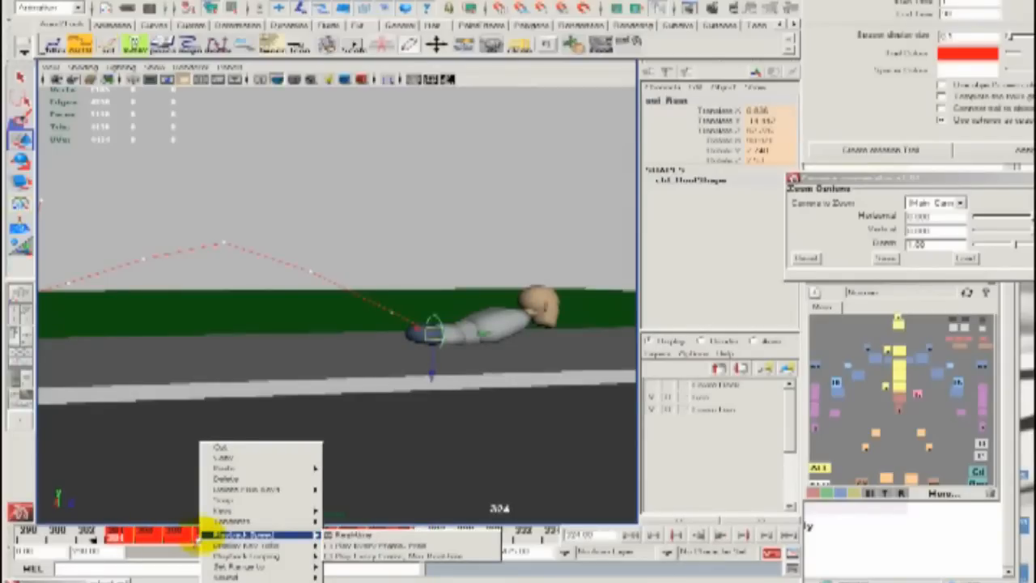
{"action": "mouse_move", "coordinate": [243, 522]}
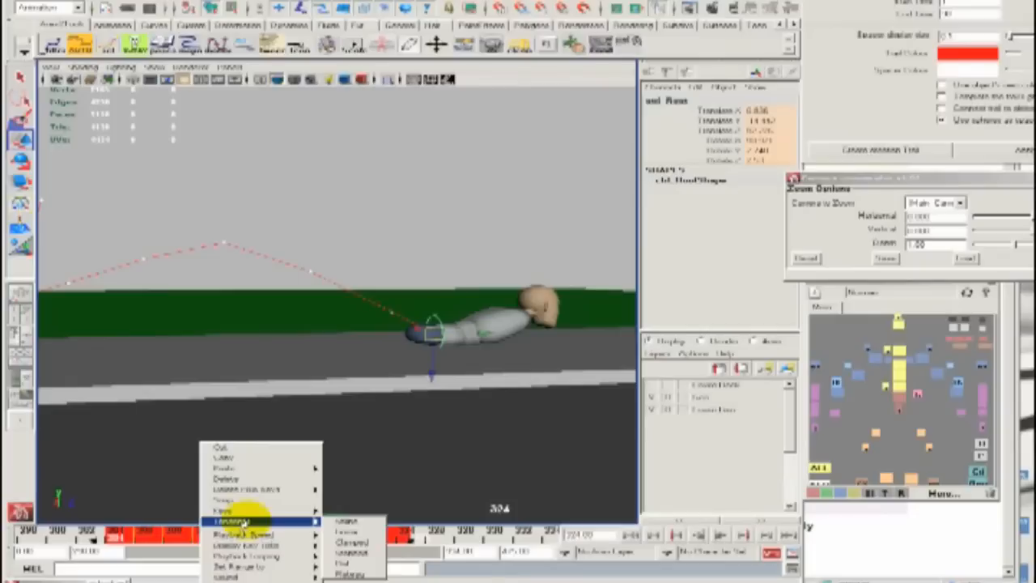
{"action": "left_click", "coordinate": [333, 534]}
{"action": "right_click", "coordinate": [168, 539]}
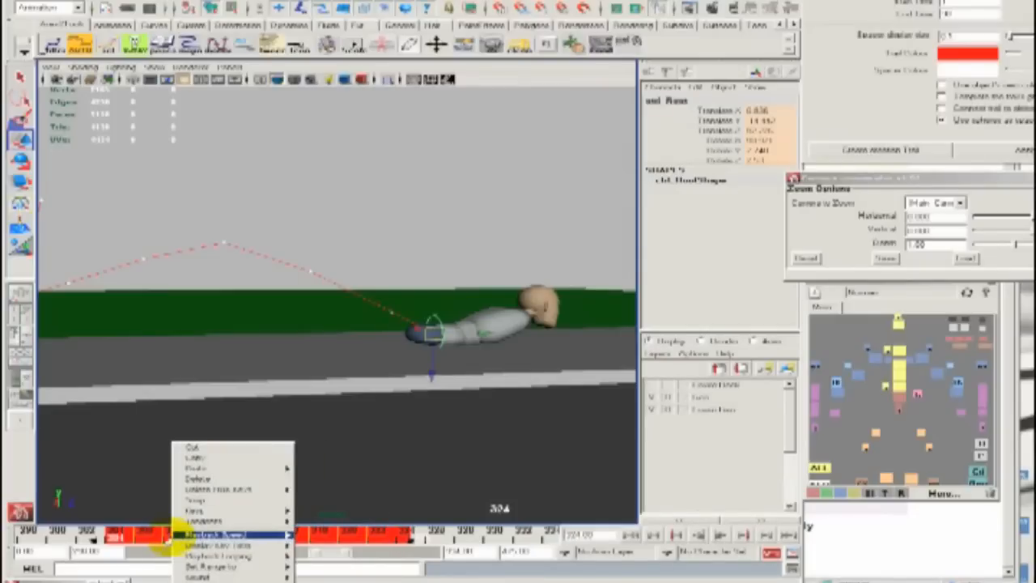
{"action": "mouse_move", "coordinate": [204, 521]}
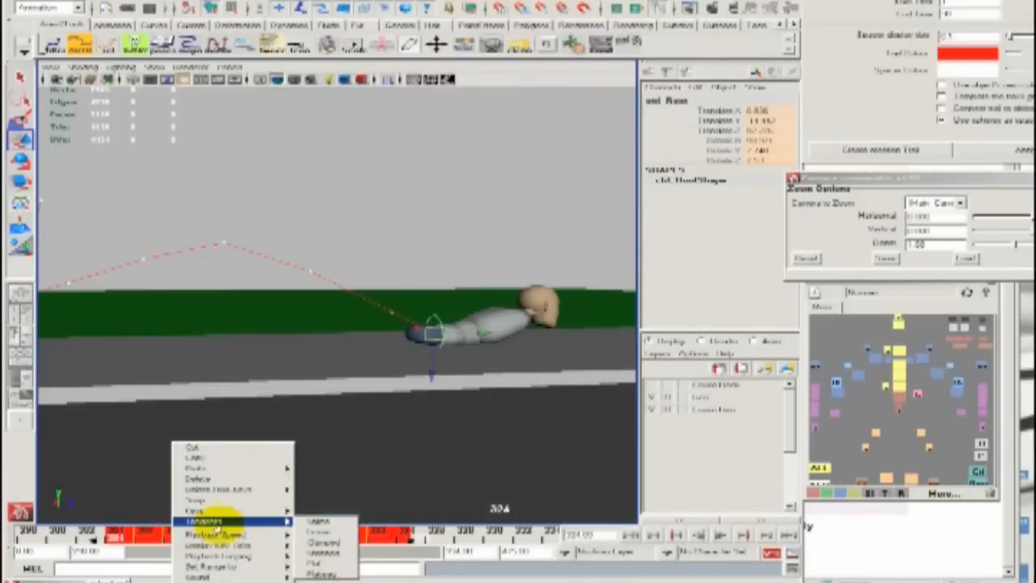
{"action": "left_click", "coordinate": [327, 573]}
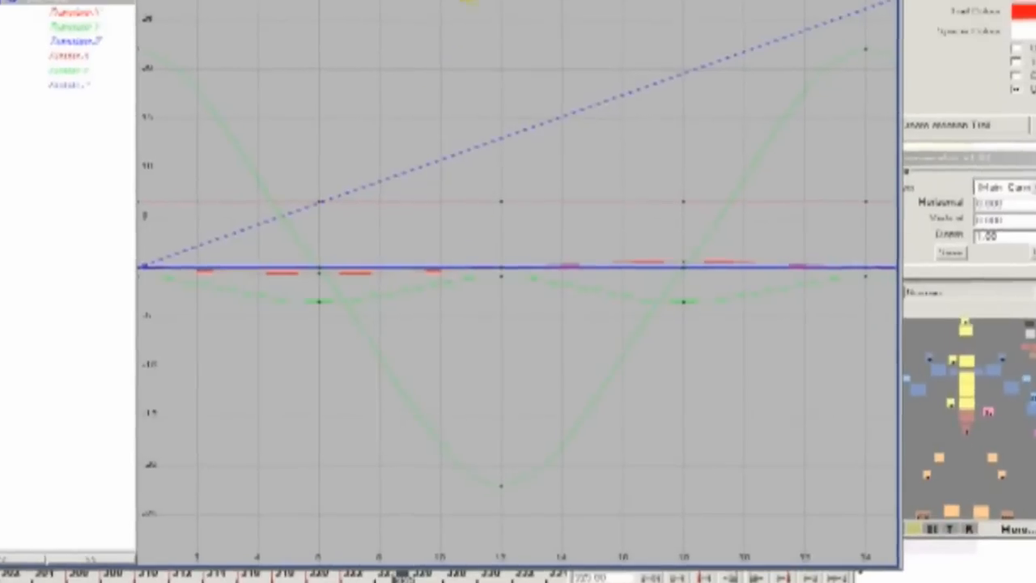
Give the root's keys from frame 306 to 322 stepped tangents in the Graph Editor.
{"action": "right_click_drag", "start_coordinate": [678, 296], "coordinate": [572, 275], "text": "alt"}
{"action": "middle_click_drag", "start_coordinate": [571, 275], "coordinate": [146, 243], "text": "alt"}
{"action": "mouse_move", "coordinate": [441, 388]}
{"action": "right_mouse_down", "text": "alt"}
{"action": "mouse_move", "coordinate": [529, 412]}
{"action": "mouse_move", "coordinate": [446, 384]}
{"action": "right_mouse_up", "text": "alt"}
{"action": "right_click_drag", "start_coordinate": [562, 312], "coordinate": [525, 329], "text": "alt+shift"}
{"action": "right_click_drag", "start_coordinate": [590, 176], "coordinate": [590, 250], "text": "alt+shift"}
{"action": "left_click_drag", "start_coordinate": [678, 367], "coordinate": [248, 92]}
{"action": "left_click", "coordinate": [418, 0]}
{"action": "left_click", "coordinate": [520, 161]}
{"action": "right_click_drag", "start_coordinate": [635, 389], "coordinate": [634, 355], "text": "alt+shift"}
{"action": "right_click_drag", "start_coordinate": [479, 376], "coordinate": [694, 213], "text": "alt+shift"}
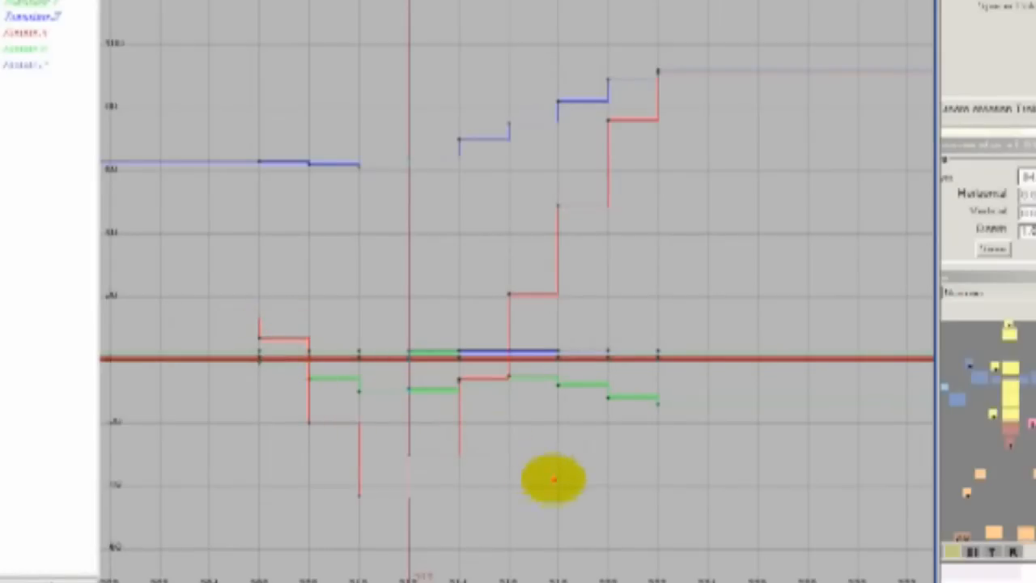
Isolate the root's Translate Y curve and examine the arc its keys describe from frame 306 to 322.
{"action": "right_click_drag", "start_coordinate": [528, 465], "coordinate": [552, 416], "text": "alt+shift"}
{"action": "middle_click_drag", "start_coordinate": [551, 415], "coordinate": [458, 202], "text": "alt"}
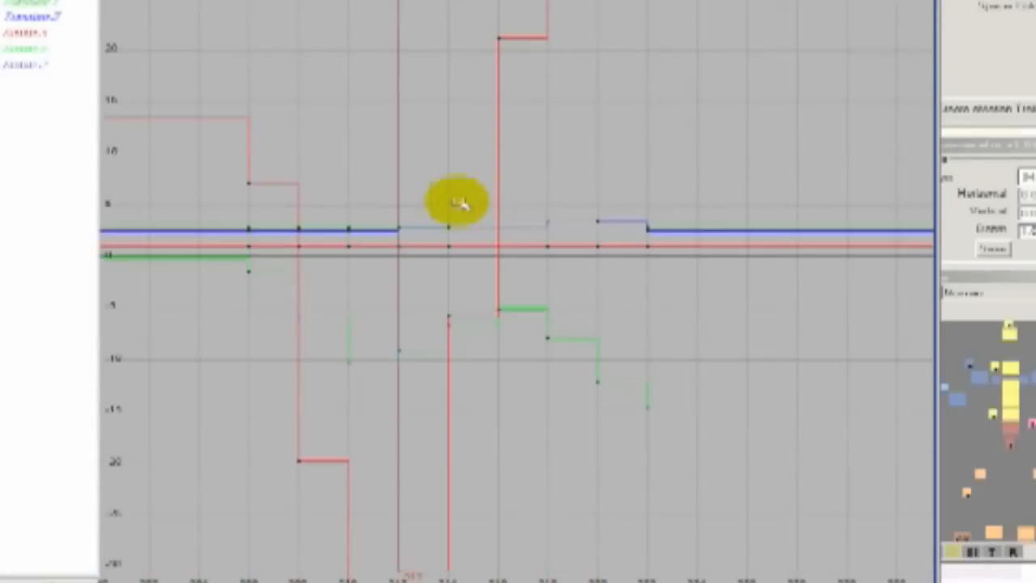
{"action": "left_click", "coordinate": [27, 2]}
{"action": "left_click", "coordinate": [504, 439]}
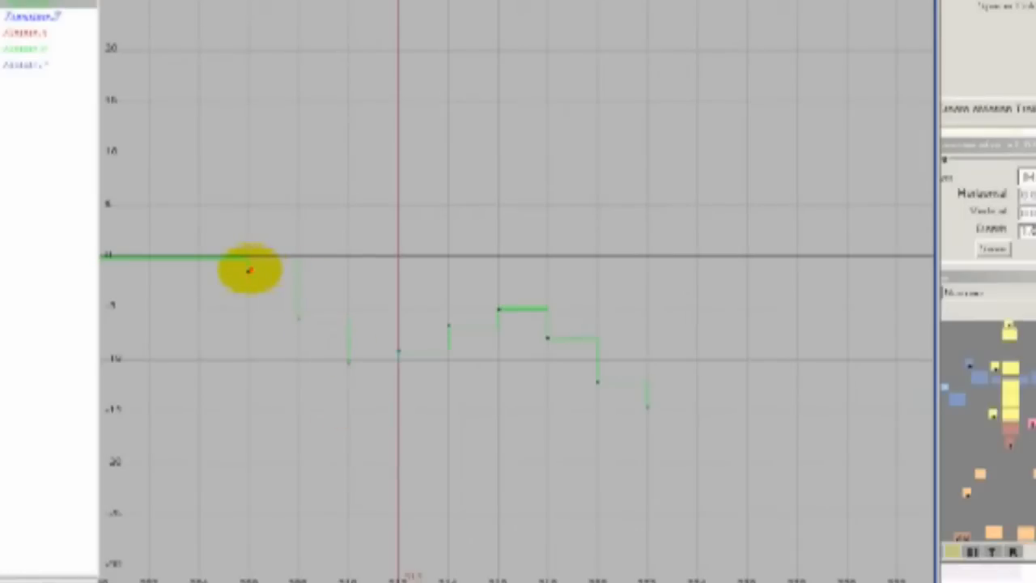
{"action": "mouse_move", "coordinate": [249, 271]}
{"action": "left_mouse_down"}
{"action": "mouse_move", "coordinate": [342, 361]}
{"action": "mouse_move", "coordinate": [421, 350]}
{"action": "mouse_move", "coordinate": [473, 324]}
{"action": "mouse_move", "coordinate": [571, 318]}
{"action": "mouse_move", "coordinate": [628, 365]}
{"action": "mouse_move", "coordinate": [654, 403]}
{"action": "left_mouse_up"}
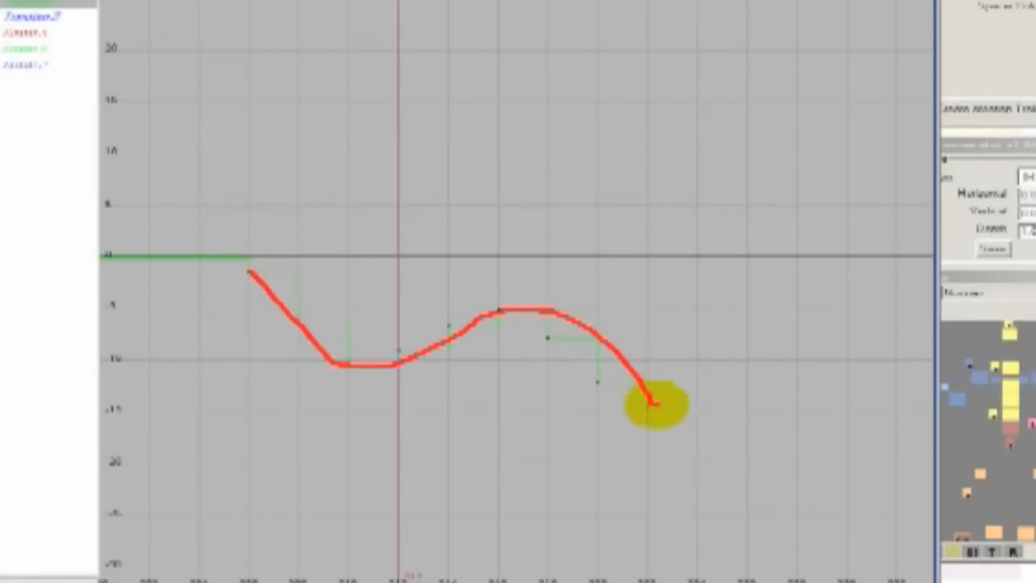
{"action": "key", "text": "Escape"}
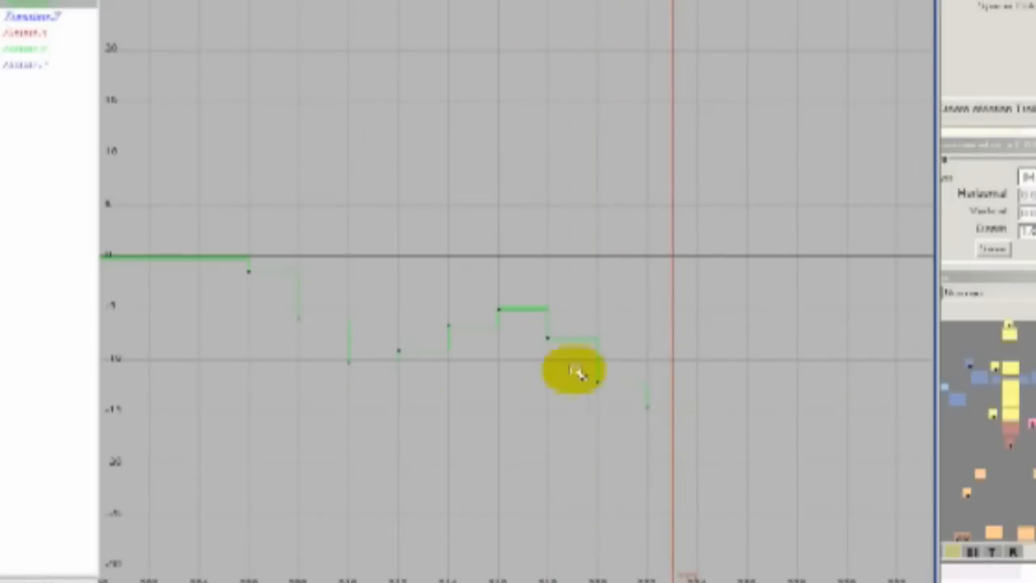
Show all of the root's curves and change their keys from frame 306 to 322 to smooth tangents.
{"action": "left_click", "coordinate": [37, 2]}
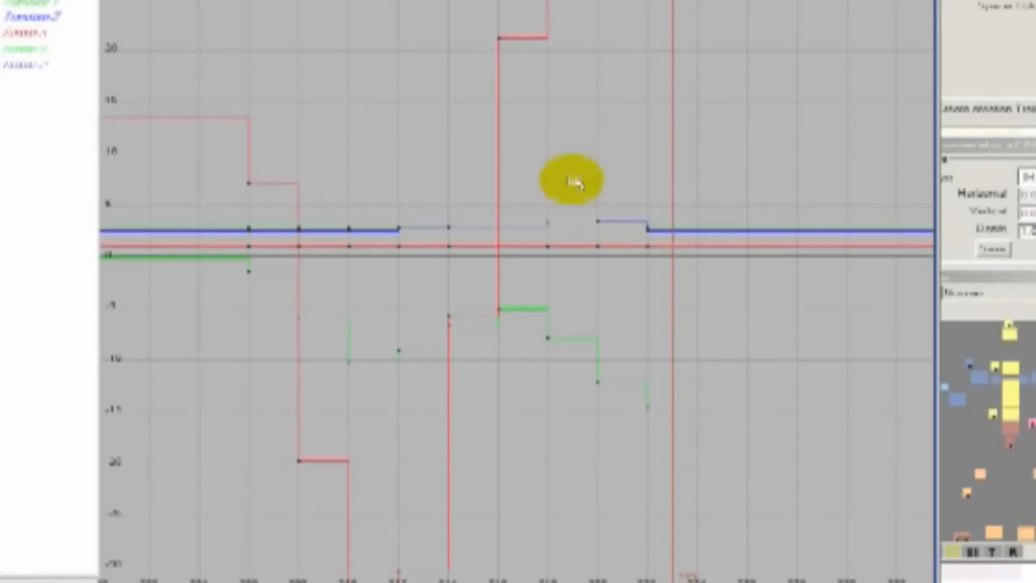
{"action": "right_click_drag", "start_coordinate": [573, 182], "coordinate": [565, 255], "text": "alt+shift"}
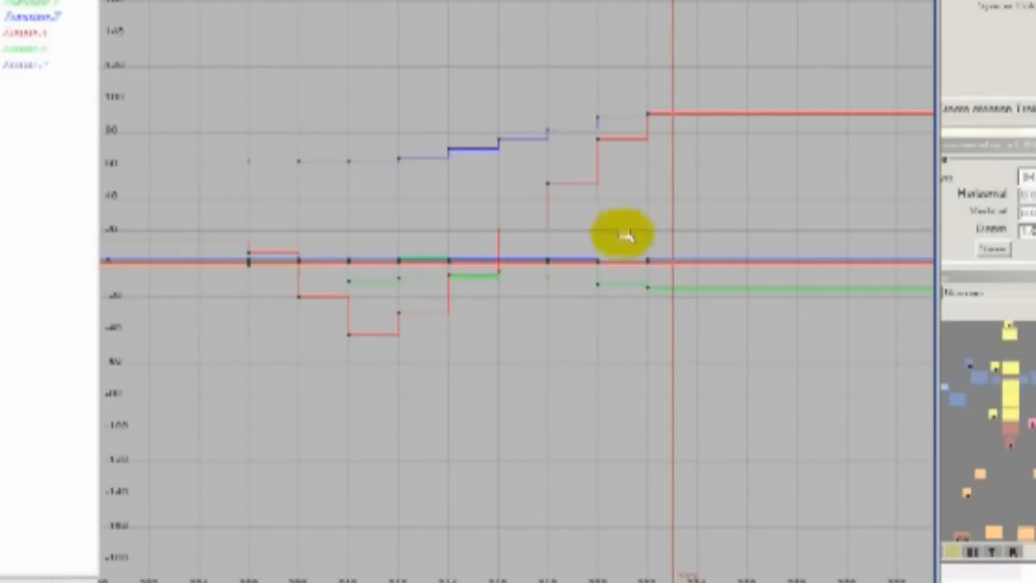
{"action": "left_click_drag", "start_coordinate": [694, 388], "coordinate": [224, 76]}
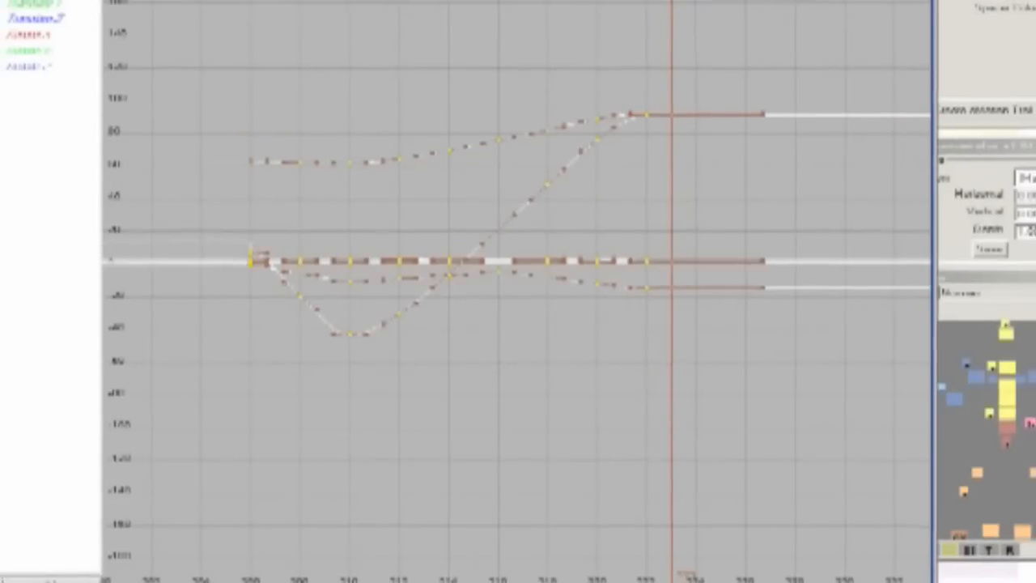
Play back the body's animation against its motion trail and hide the layer containing the ground.
{"action": "left_click", "coordinate": [402, 580]}
{"action": "left_click_drag", "start_coordinate": [365, 538], "coordinate": [87, 531]}
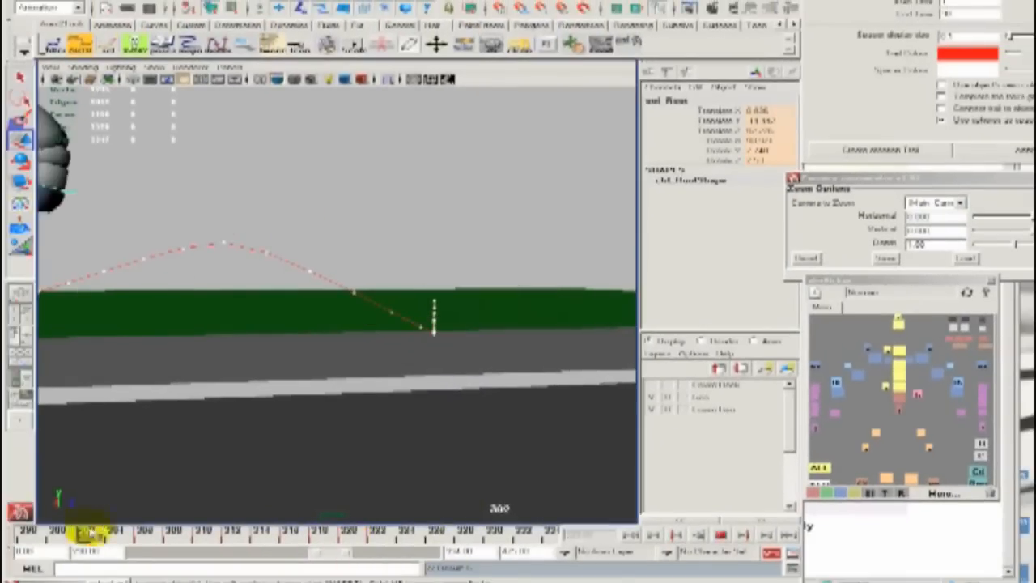
{"action": "key", "text": "alt+v"}
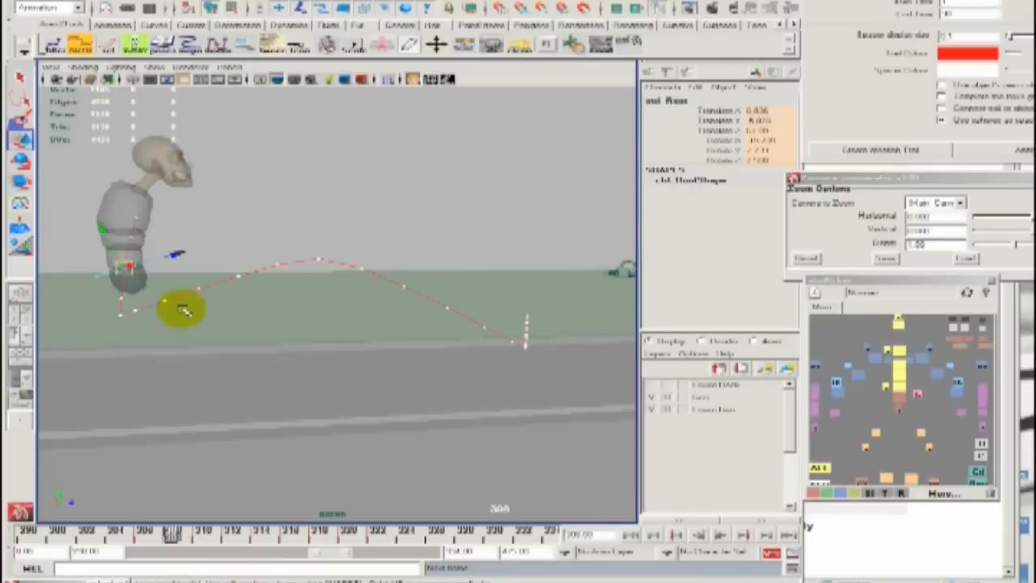
{"action": "left_click", "coordinate": [651, 410]}
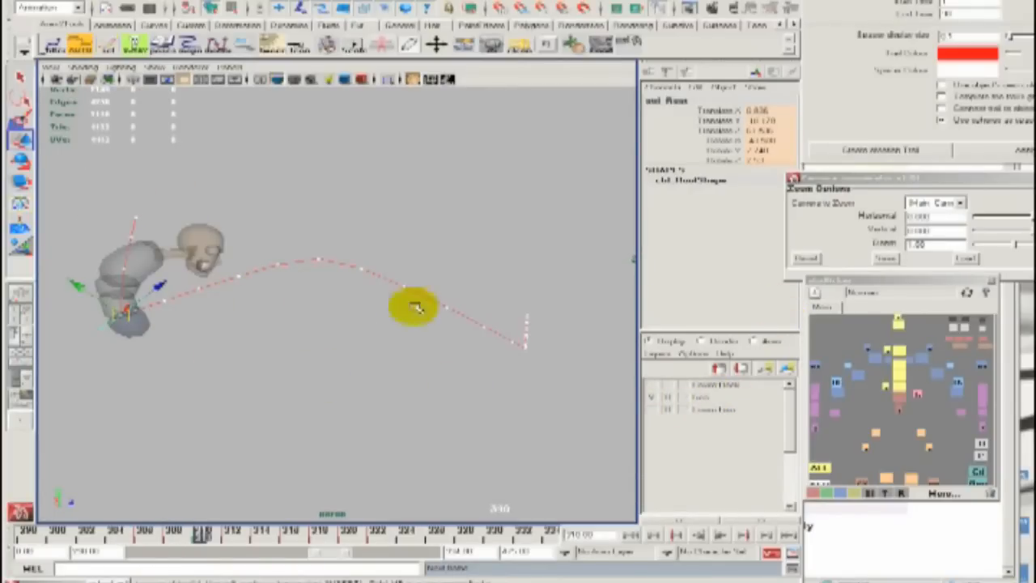
Play and step through the body's poses along the motion trail, examining the drop between frames 306 and 310.
{"action": "left_click_drag", "start_coordinate": [420, 293], "coordinate": [234, 191]}
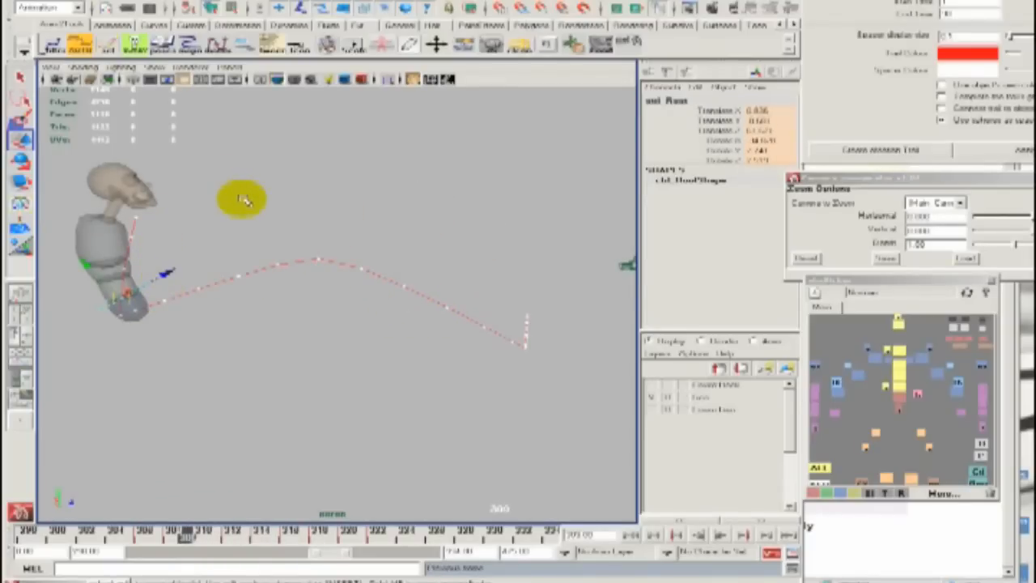
{"action": "key", "text": "alt+v"}
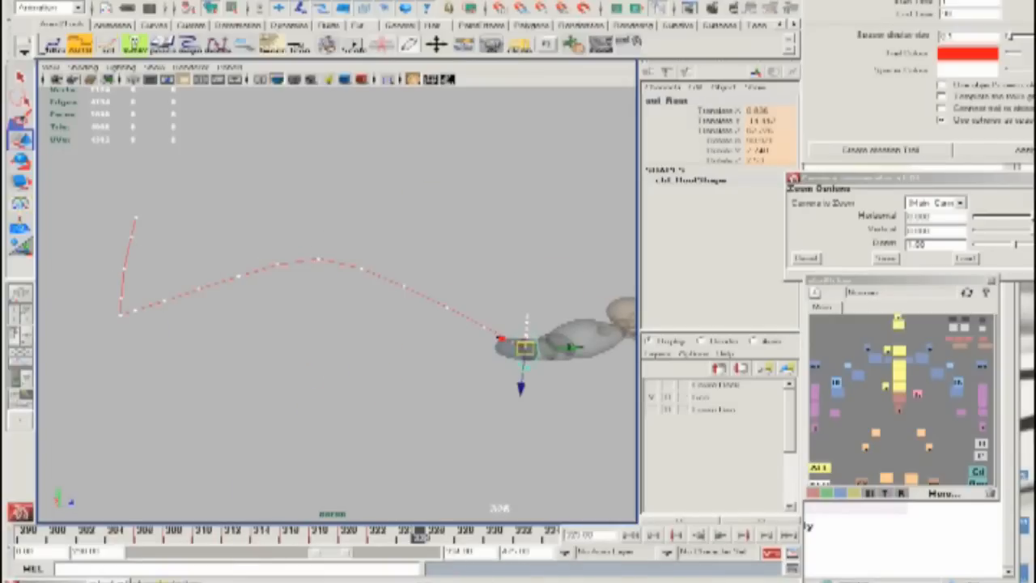
{"action": "left_click_drag", "start_coordinate": [127, 538], "coordinate": [148, 538]}
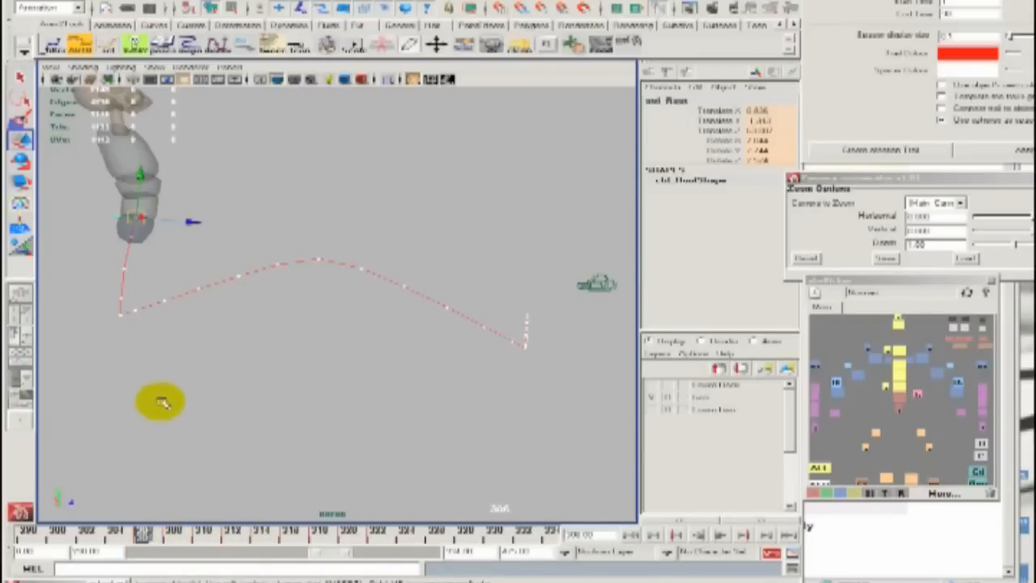
{"action": "key", "text": "period"}
{"action": "key", "text": "period"}
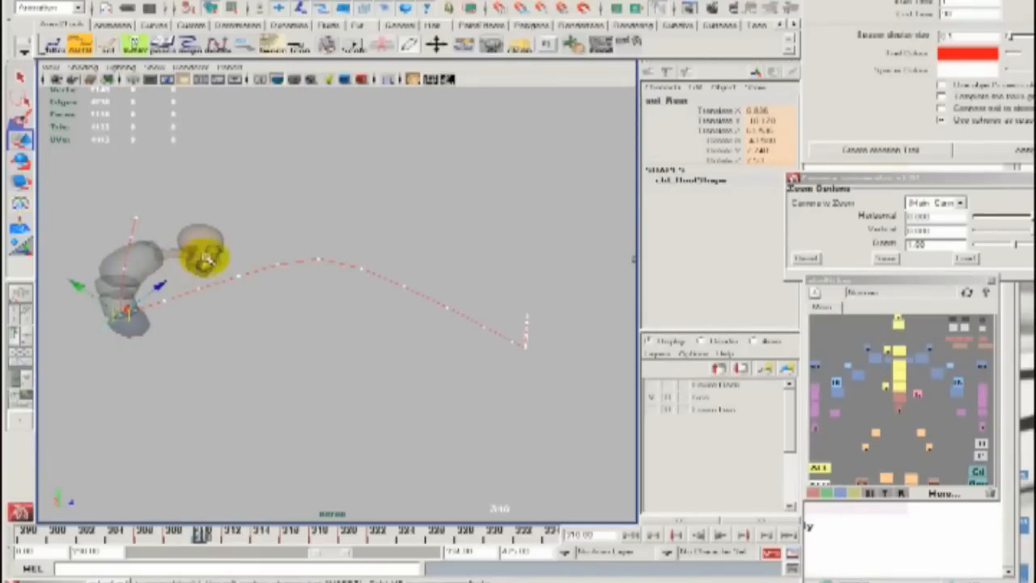
{"action": "key", "text": "comma"}
{"action": "key", "text": "comma"}
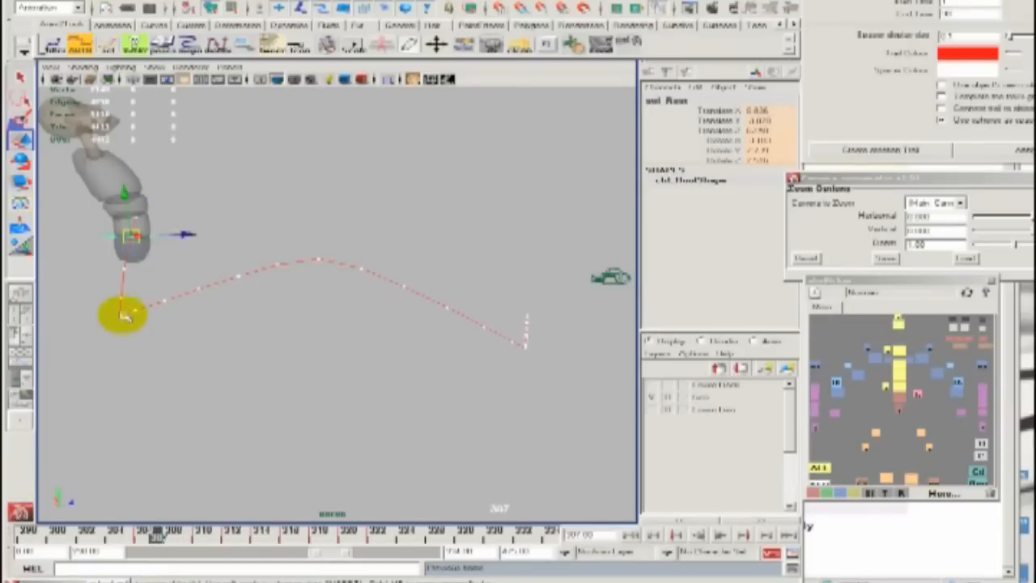
{"action": "key", "text": "comma"}
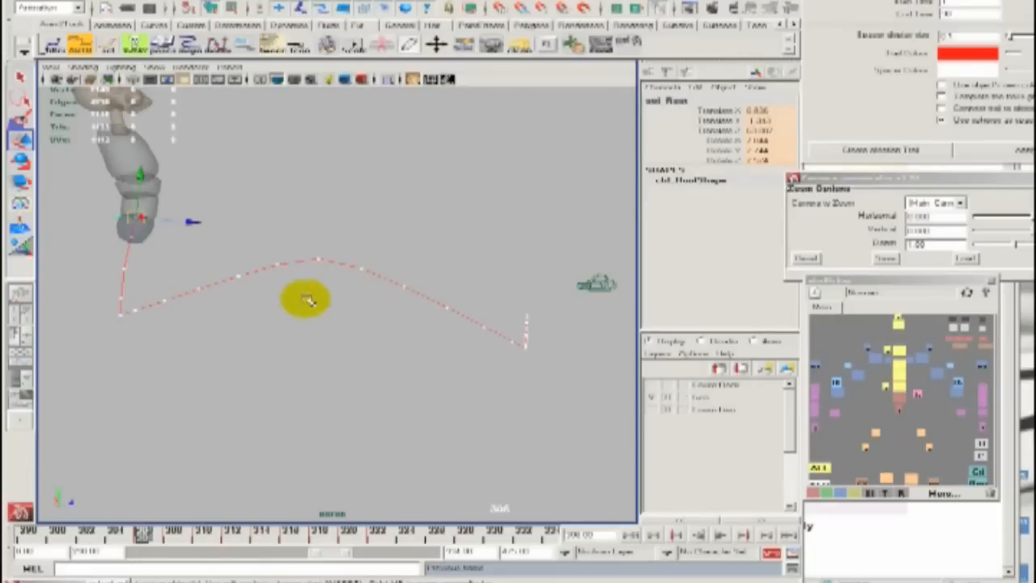
Compare the root's curves in a separate Graph Editor window with the body's poses at frames 306 and 308.
{"action": "key", "text": "g"}
{"action": "left_click_drag", "start_coordinate": [481, 1], "coordinate": [851, 18]}
{"action": "left_click", "coordinate": [767, 294]}
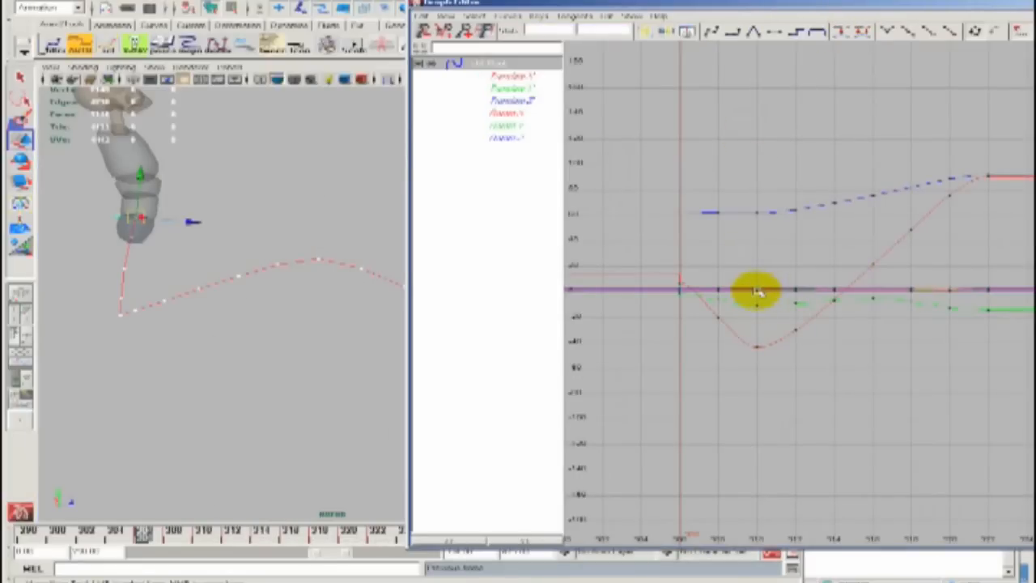
{"action": "key", "text": "alt+period"}
{"action": "key", "text": "alt+period"}
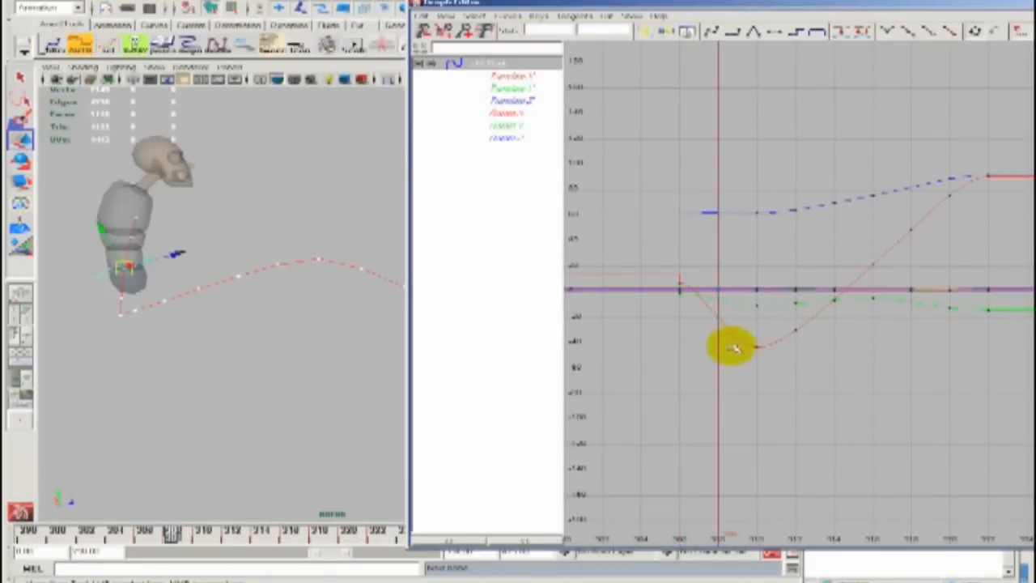
{"action": "left_click_drag", "start_coordinate": [587, 3], "coordinate": [474, 30]}
{"action": "left_click_drag", "start_coordinate": [1021, 31], "coordinate": [893, 47]}
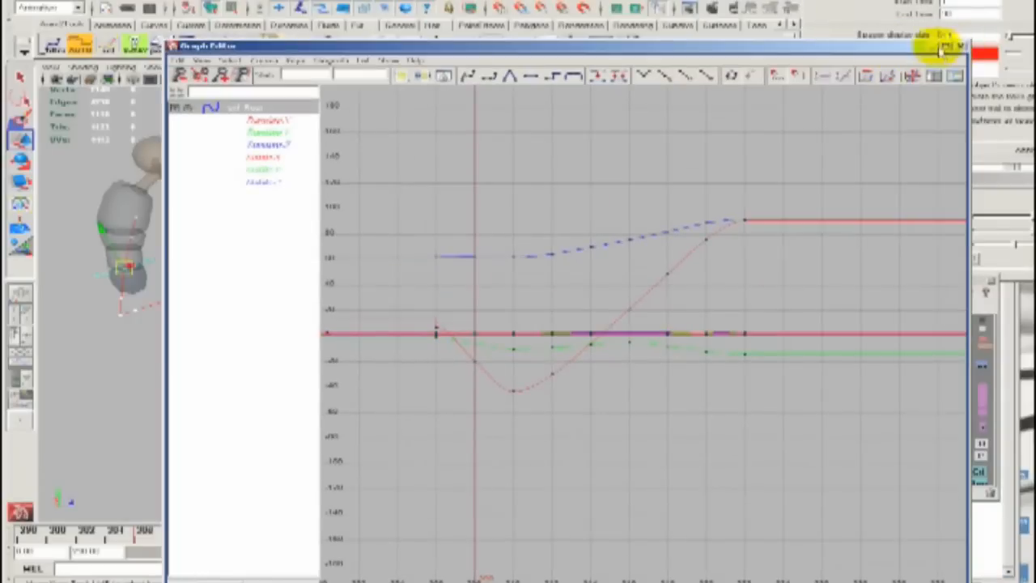
{"action": "left_click", "coordinate": [930, 46]}
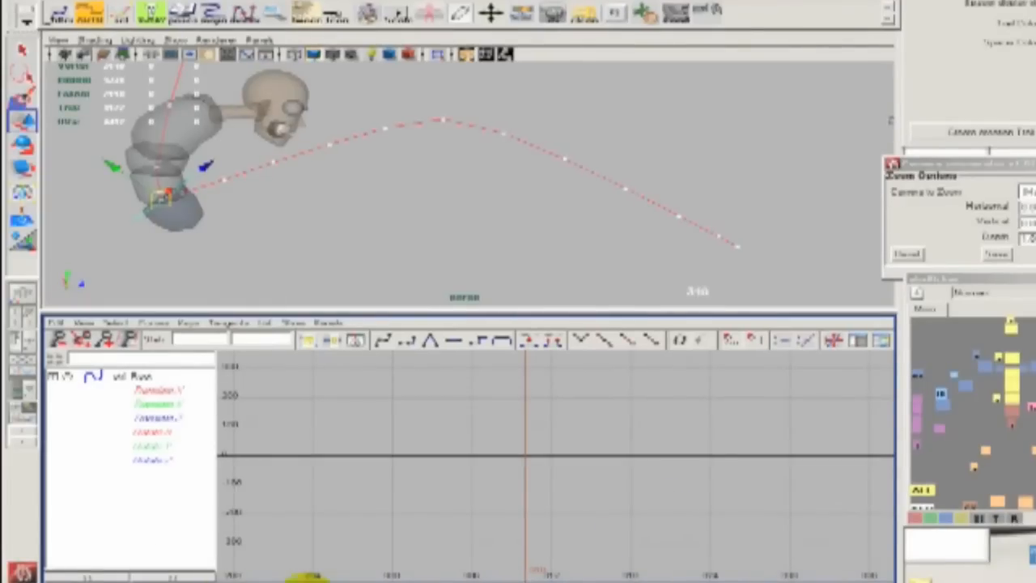
Retime the early pose keys of all controls to frames 302 and 304, and isolate the root's Translate Y curve.
{"action": "left_click", "coordinate": [922, 490]}
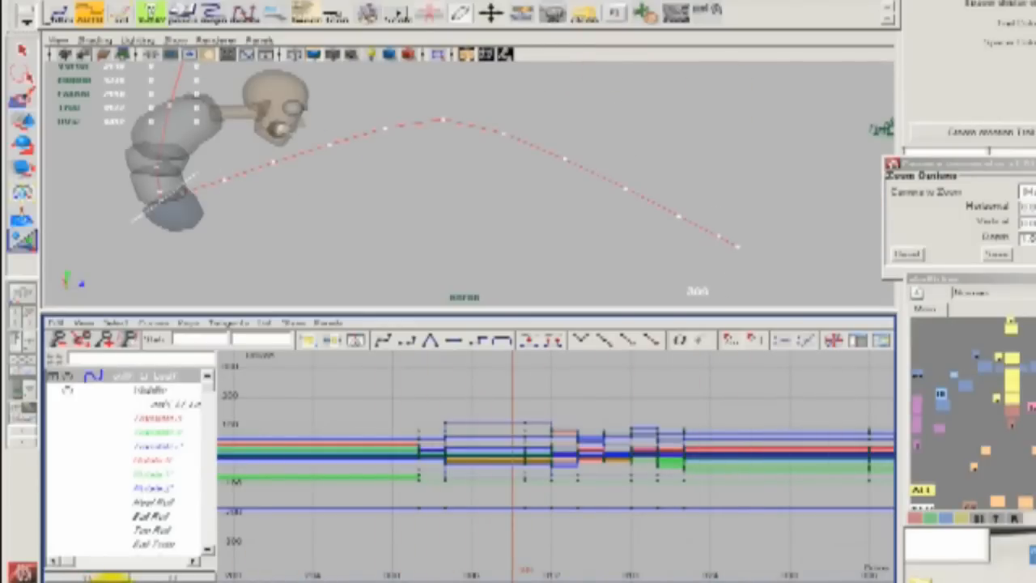
{"action": "left_click", "coordinate": [1014, 419]}
{"action": "left_click", "coordinate": [174, 405]}
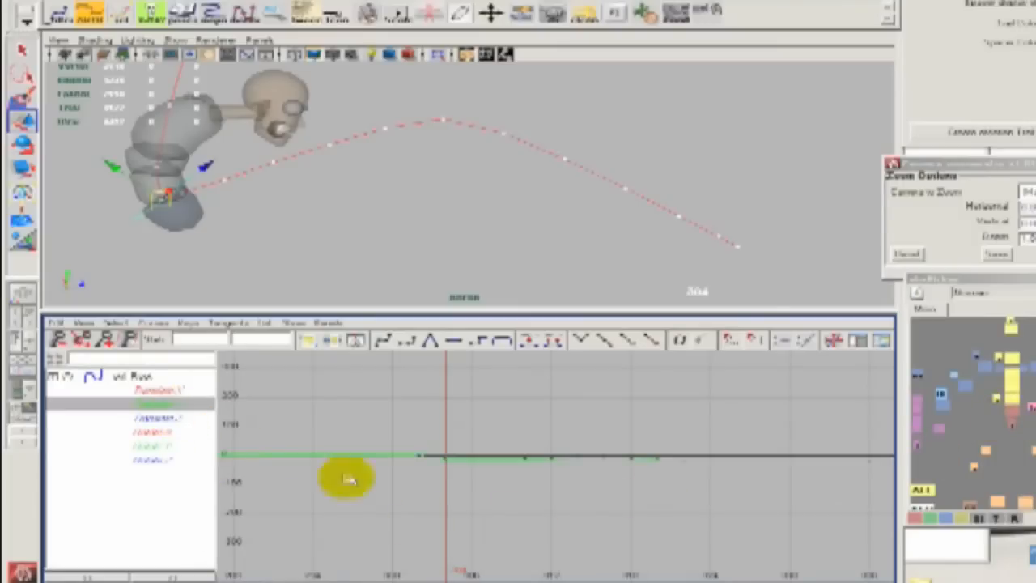
{"action": "key", "text": "f"}
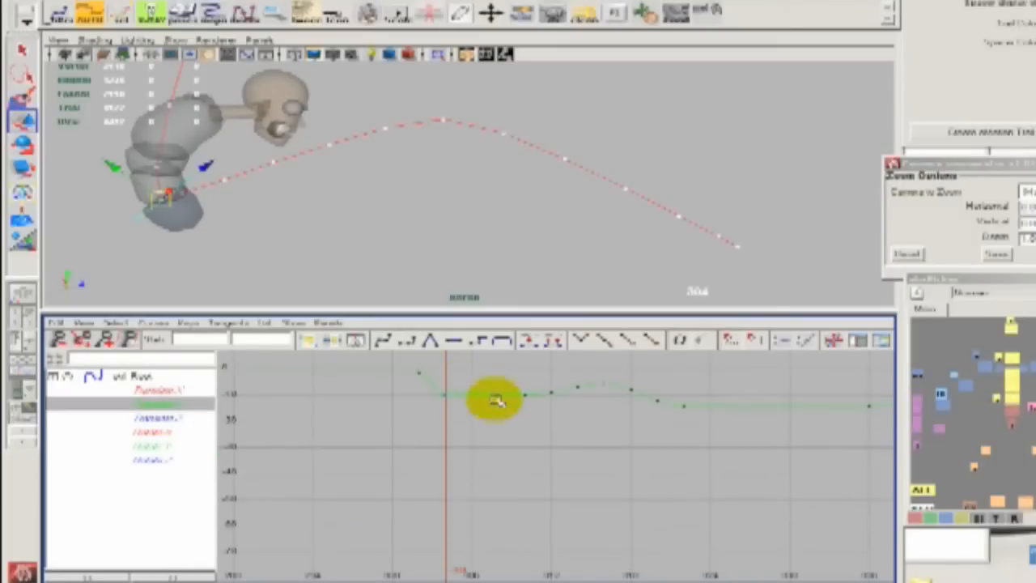
Raise the root's Translate Y key at frame 304 slightly so the drop eases into the crouch at frame 310.
{"action": "middle_click_drag", "start_coordinate": [495, 400], "coordinate": [483, 480], "text": "alt"}
{"action": "right_click_drag", "start_coordinate": [490, 534], "coordinate": [486, 498], "text": "alt+shift"}
{"action": "left_click_drag", "start_coordinate": [422, 487], "coordinate": [440, 511]}
{"action": "middle_click_drag", "start_coordinate": [440, 511], "coordinate": [444, 508]}
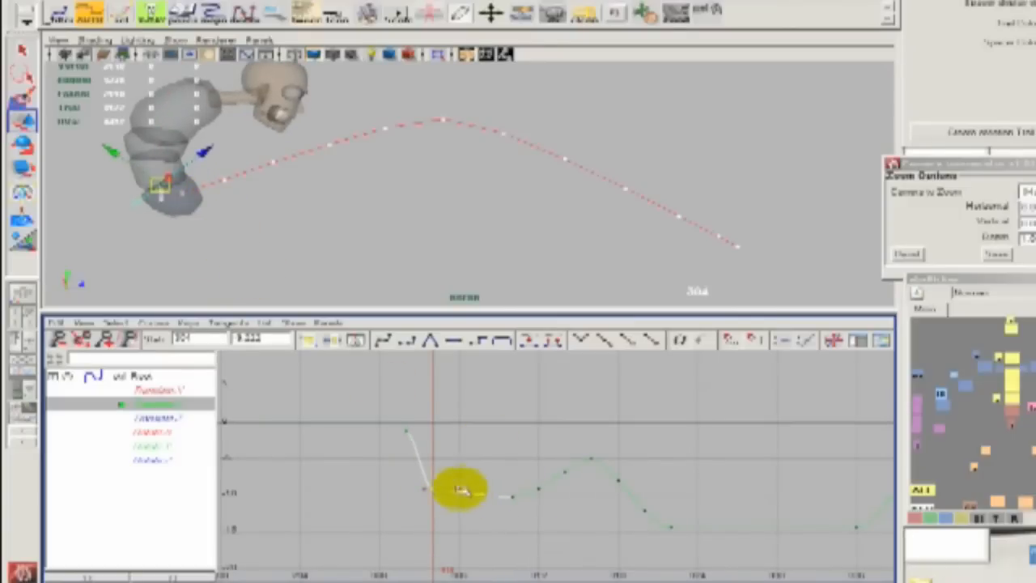
{"action": "left_click_drag", "start_coordinate": [450, 480], "coordinate": [483, 516]}
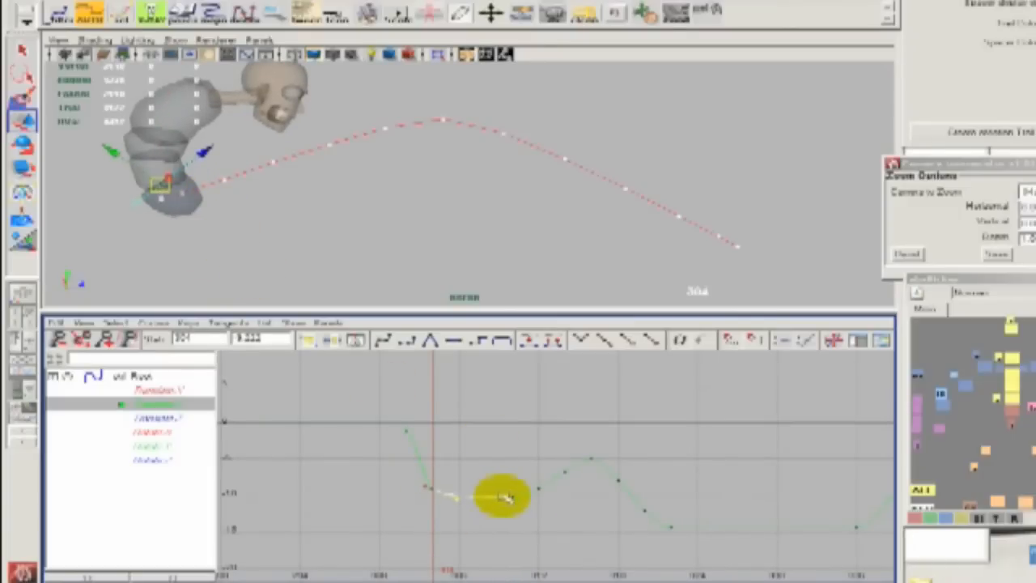
{"action": "left_click_drag", "start_coordinate": [417, 481], "coordinate": [443, 510]}
{"action": "middle_click_drag", "start_coordinate": [444, 509], "coordinate": [442, 505]}
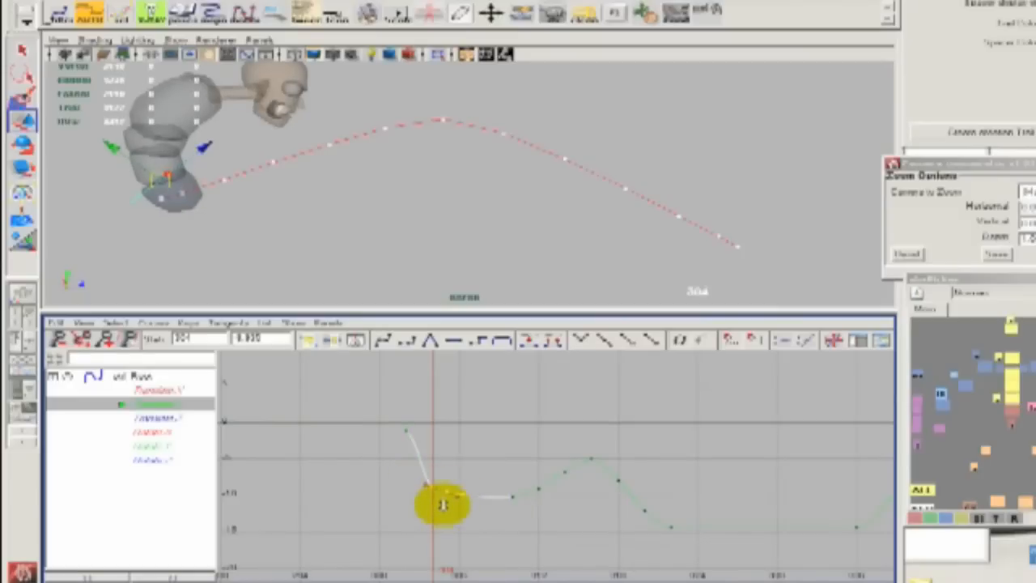
Delete the outdated root motion trail from the scene.
{"action": "left_click_drag", "start_coordinate": [269, 250], "coordinate": [177, 242]}
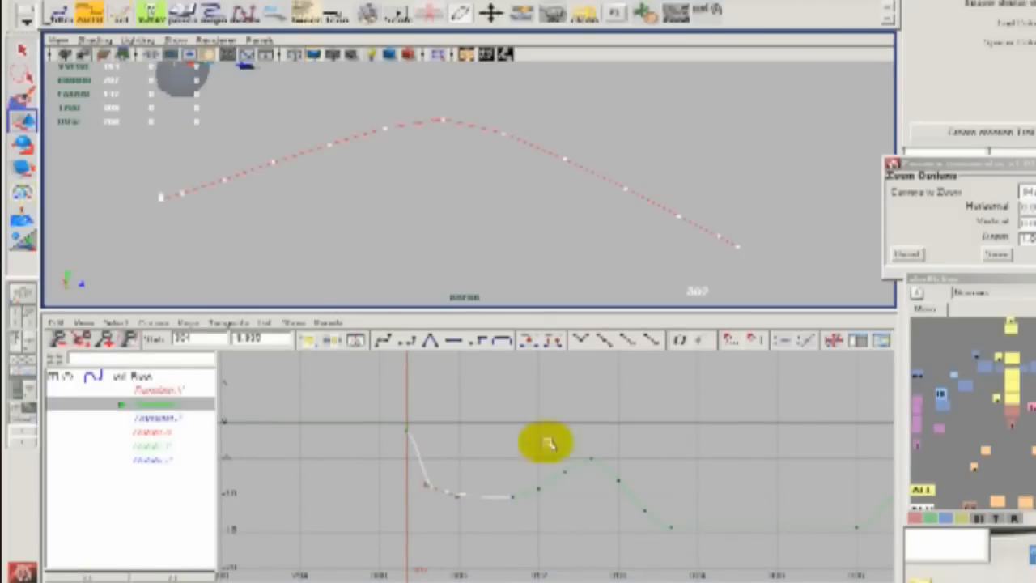
{"action": "left_click", "coordinate": [607, 212]}
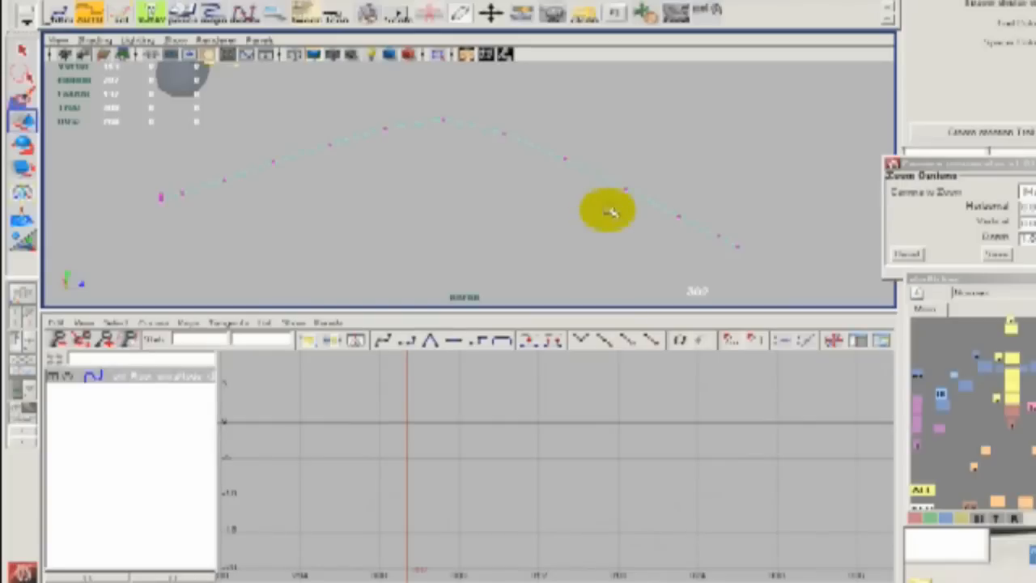
{"action": "key", "text": "F8"}
{"action": "key", "text": "Delete"}
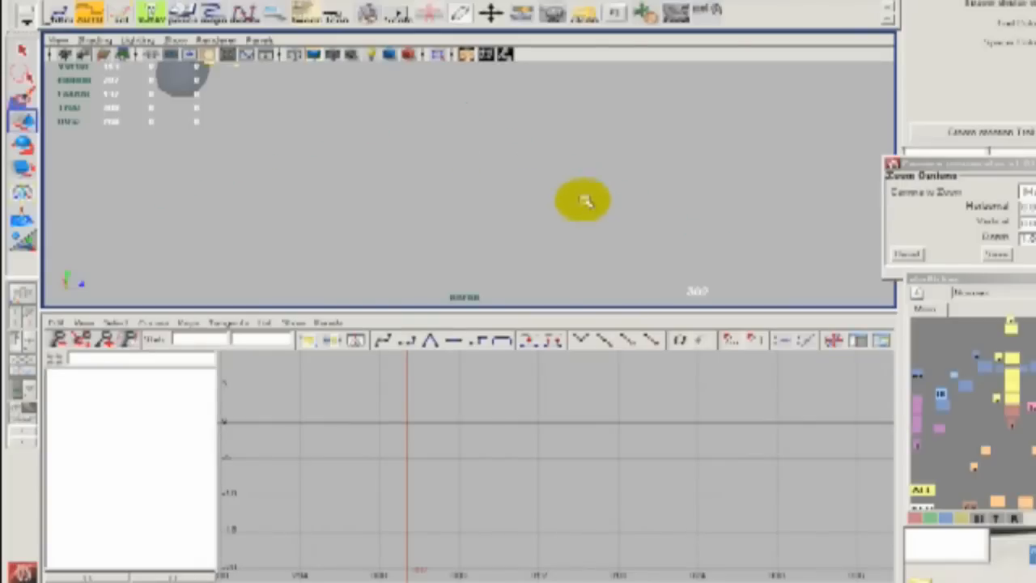
Select the root control, go back to frame 298 and create a fresh motion trail for it.
{"action": "left_click", "coordinate": [1014, 413]}
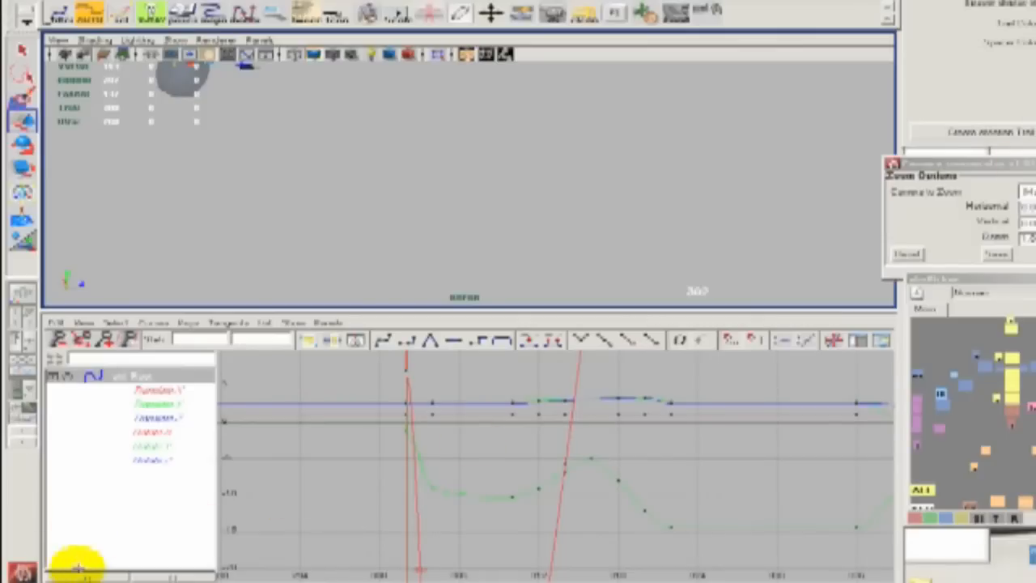
{"action": "key", "text": "alt+comma"}
{"action": "key", "text": "alt+comma"}
{"action": "key", "text": "alt+comma"}
{"action": "key", "text": "alt+comma"}
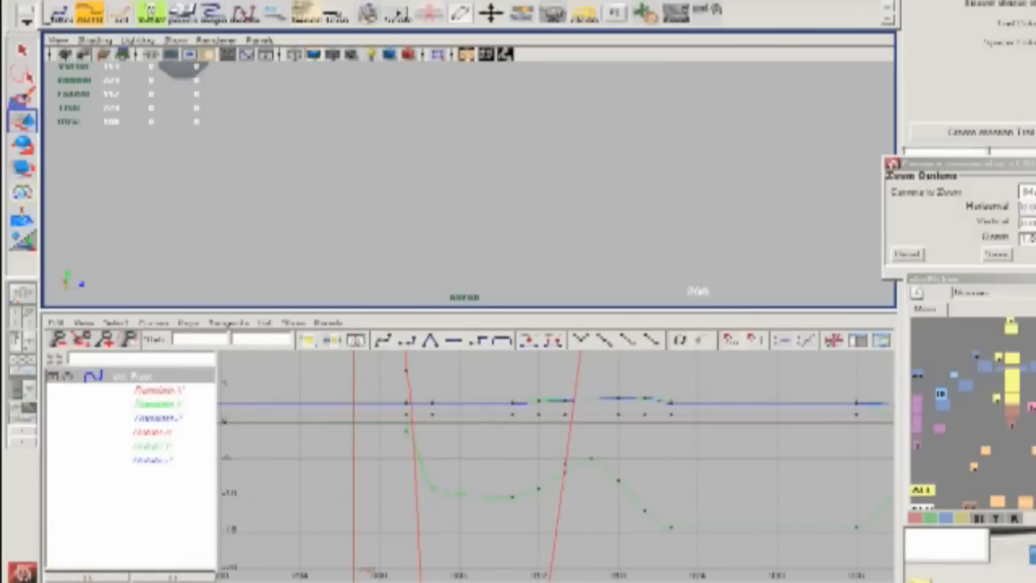
{"action": "left_click", "coordinate": [1021, 130]}
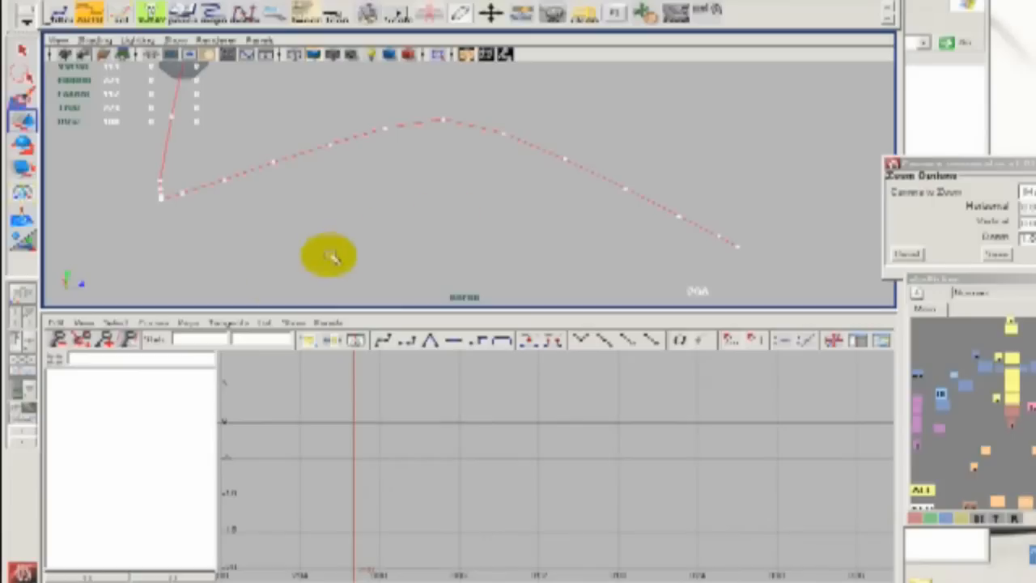
Step through the frames from 298 and play the animation to check the body against the new trail.
{"action": "key", "text": "alt+period"}
{"action": "key", "text": "alt+period"}
{"action": "key", "text": "alt+period"}
{"action": "key", "text": "alt+period"}
{"action": "key", "text": "alt+period"}
{"action": "key", "text": "alt+period"}
{"action": "key", "text": "alt+period"}
{"action": "key", "text": "alt+period"}
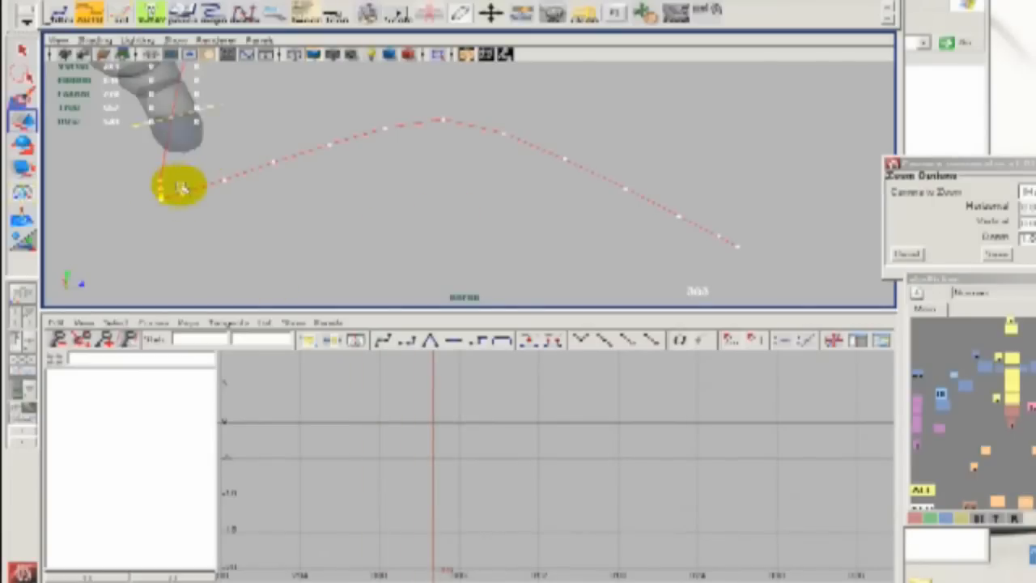
{"action": "key", "text": "alt+v"}
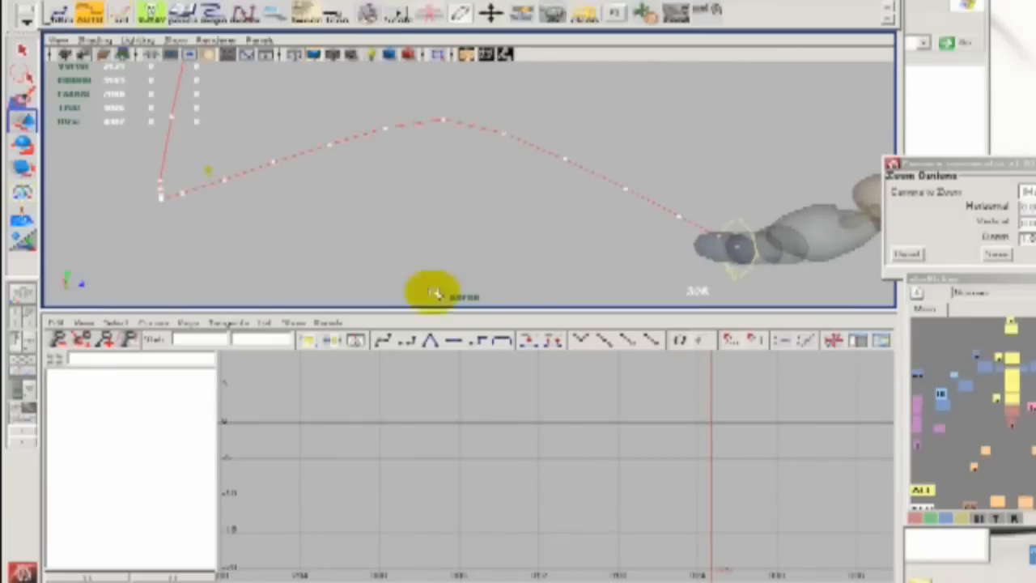
Move the root up and forward at frame 312 to reshape the rising part of the arc.
{"action": "left_click", "coordinate": [1017, 416]}
{"action": "left_click", "coordinate": [710, 522]}
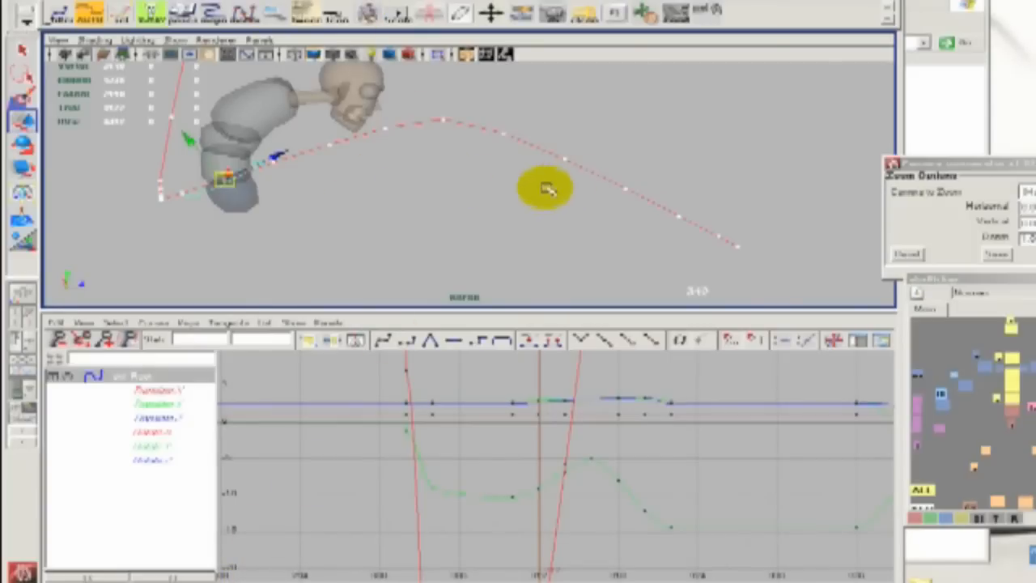
{"action": "key", "text": "comma"}
{"action": "key", "text": "period"}
{"action": "key", "text": "period"}
{"action": "key", "text": "period"}
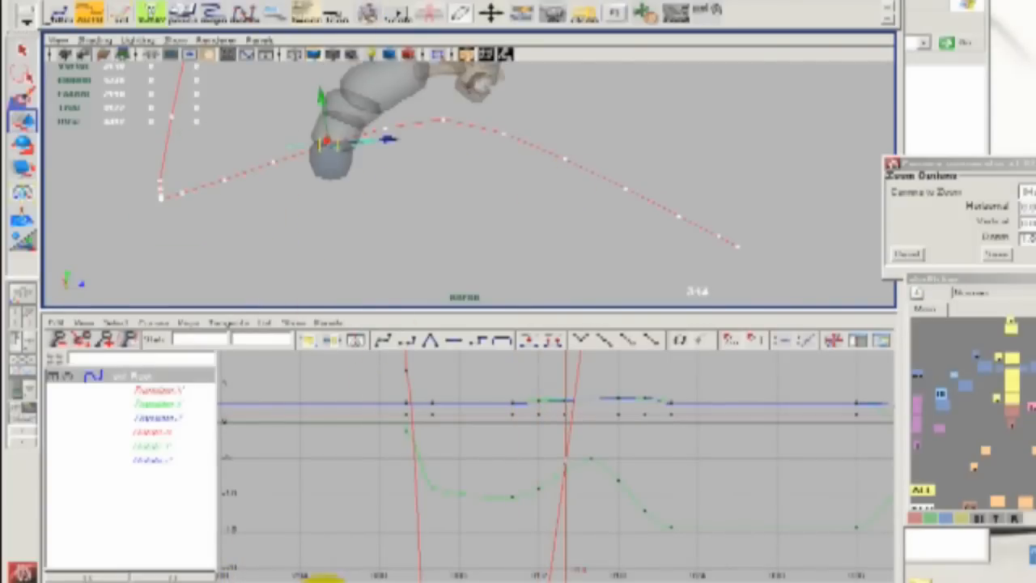
{"action": "key", "text": "comma"}
{"action": "key", "text": "comma"}
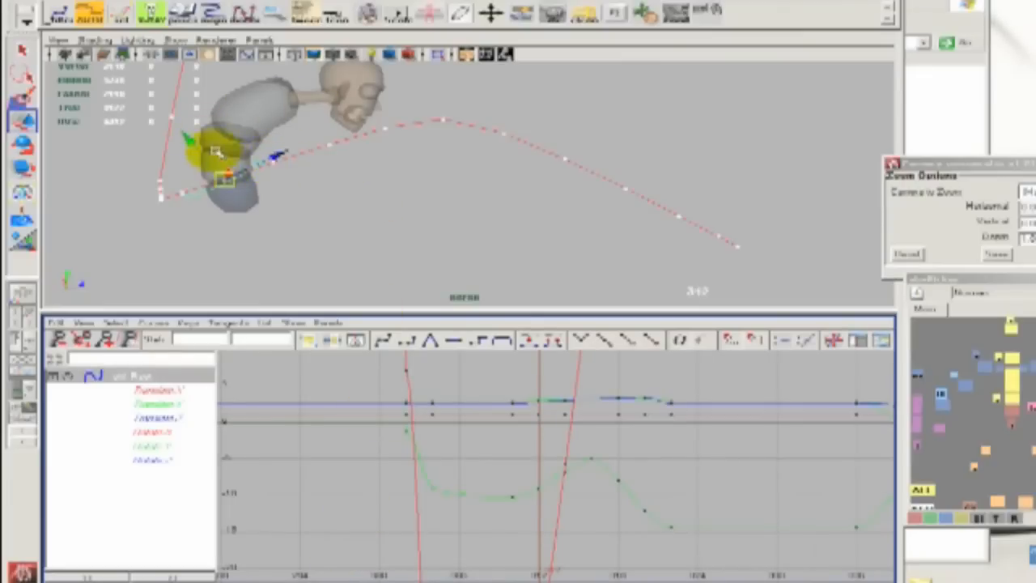
{"action": "left_click_drag", "start_coordinate": [194, 145], "coordinate": [186, 135]}
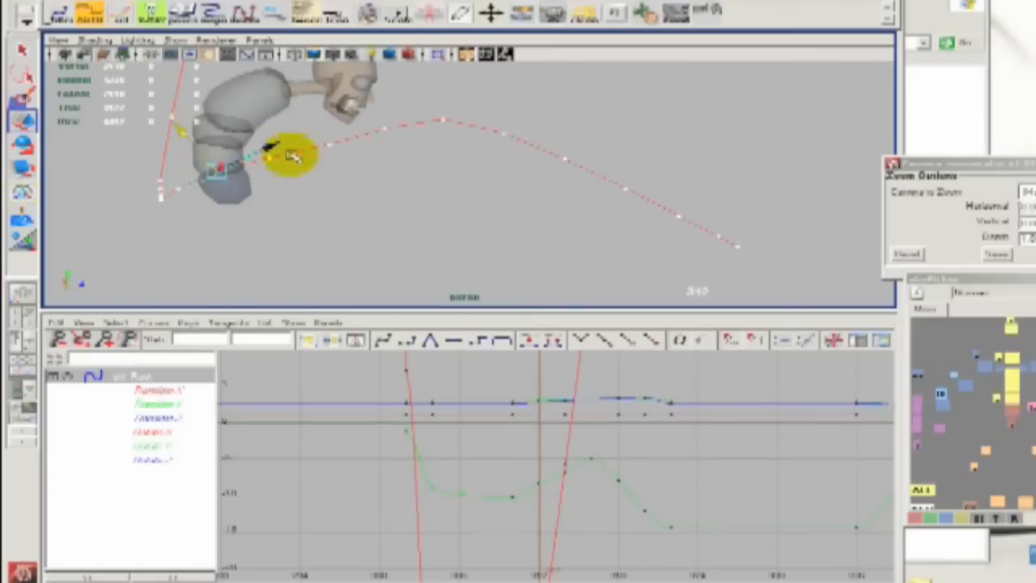
{"action": "left_click_drag", "start_coordinate": [269, 149], "coordinate": [299, 135]}
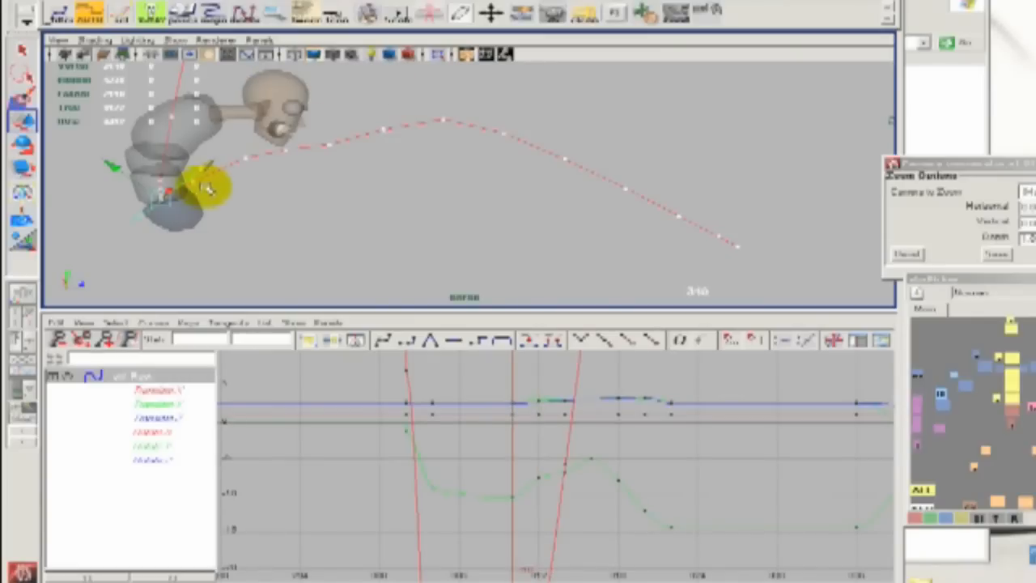
Move the root up and forward at frame 314 to round off the arc toward its peak.
{"action": "key", "text": "."}
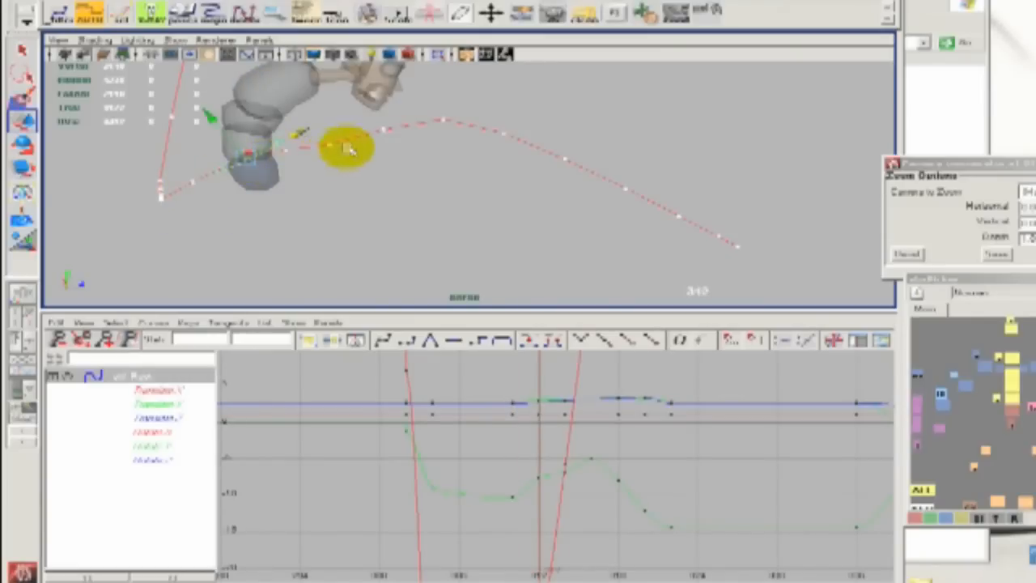
{"action": "key", "text": "."}
{"action": "left_click_drag", "start_coordinate": [344, 147], "coordinate": [172, 185]}
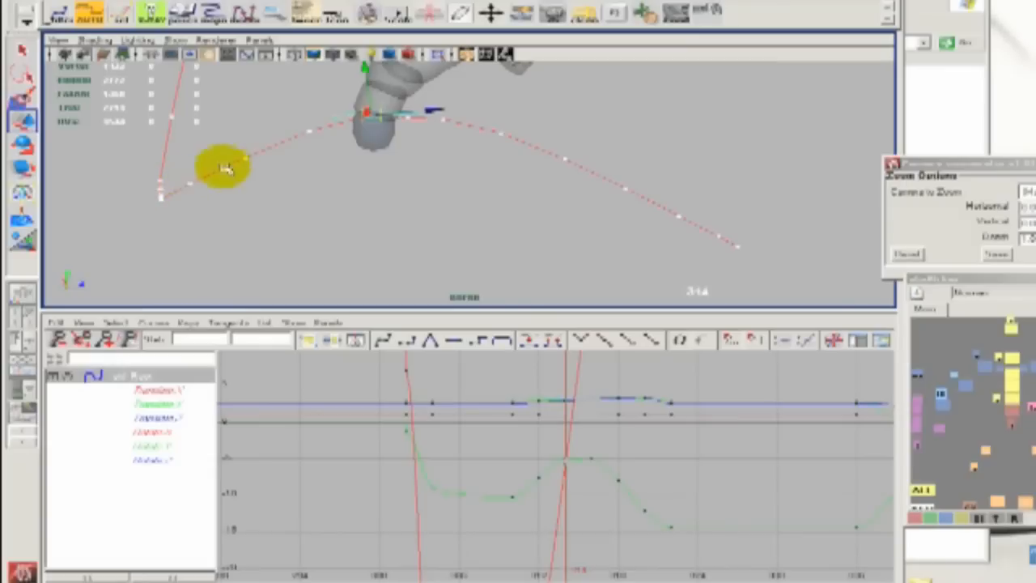
{"action": "left_click_drag", "start_coordinate": [381, 123], "coordinate": [405, 130]}
Review the reshaped arc in frames 316 and 318 and in playback, and switch the viewport to the Main Camera.
{"action": "key", "text": "alt+period"}
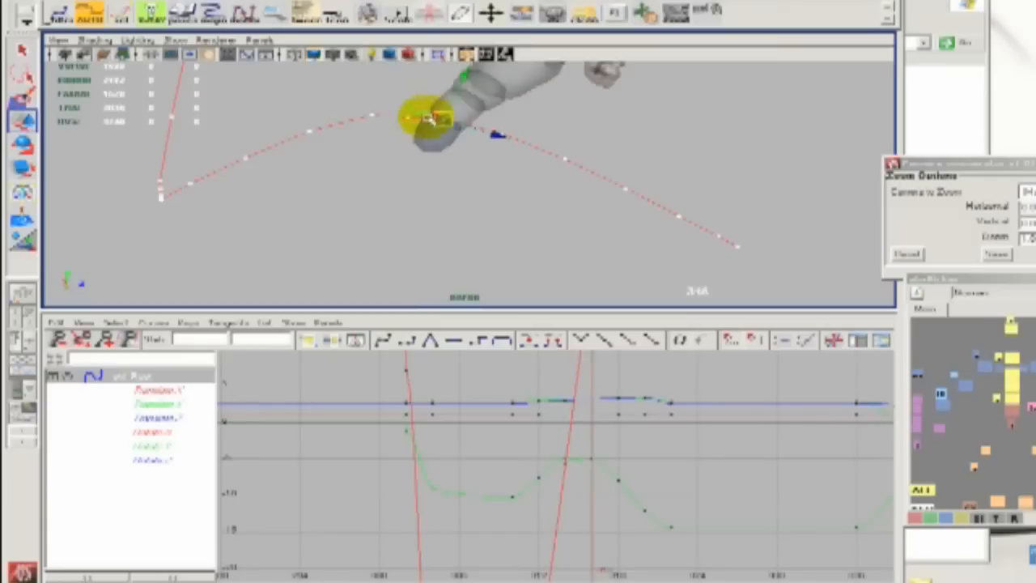
{"action": "key", "text": "alt+period"}
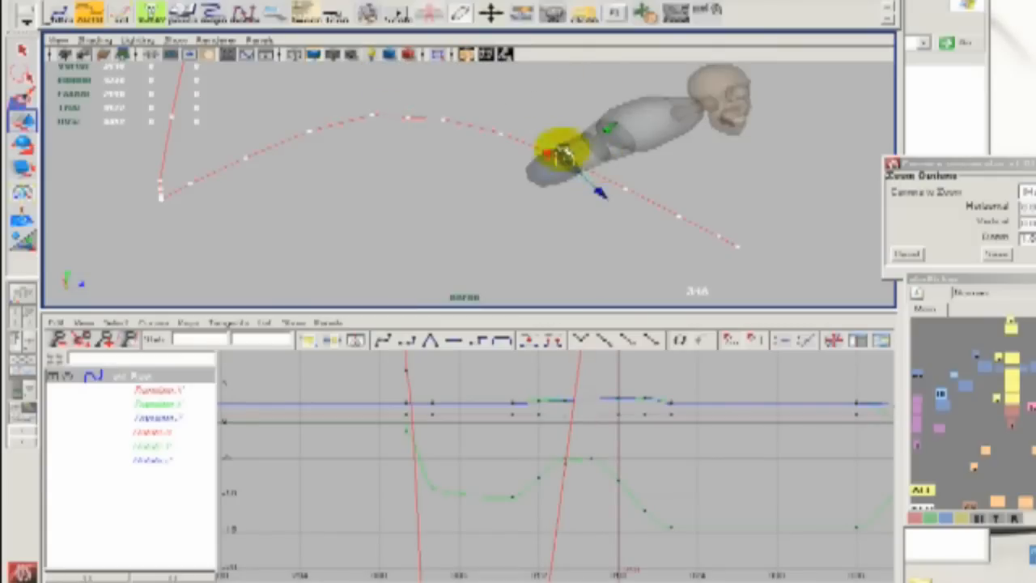
{"action": "key", "text": "alt+v"}
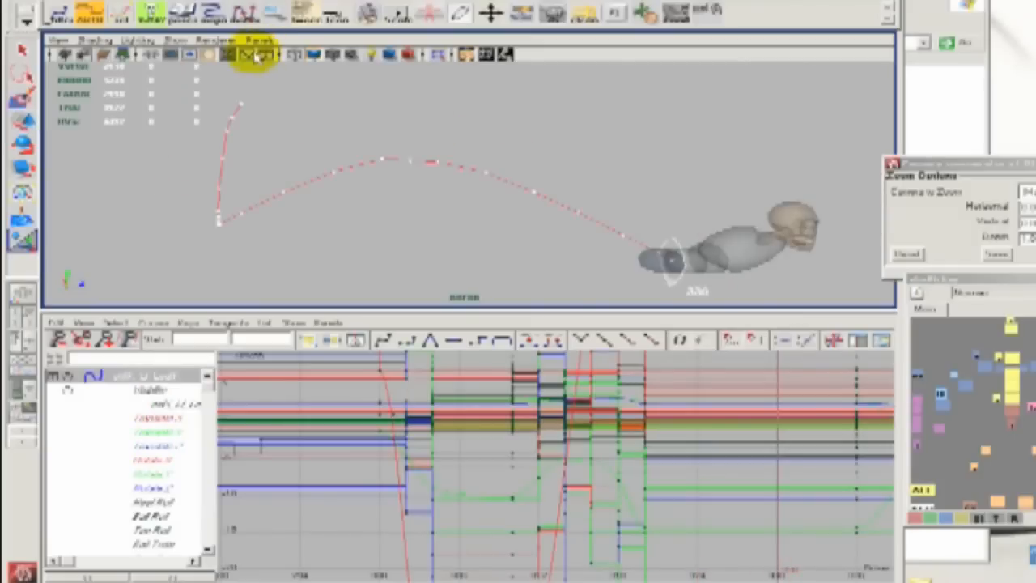
{"action": "left_click", "coordinate": [259, 39]}
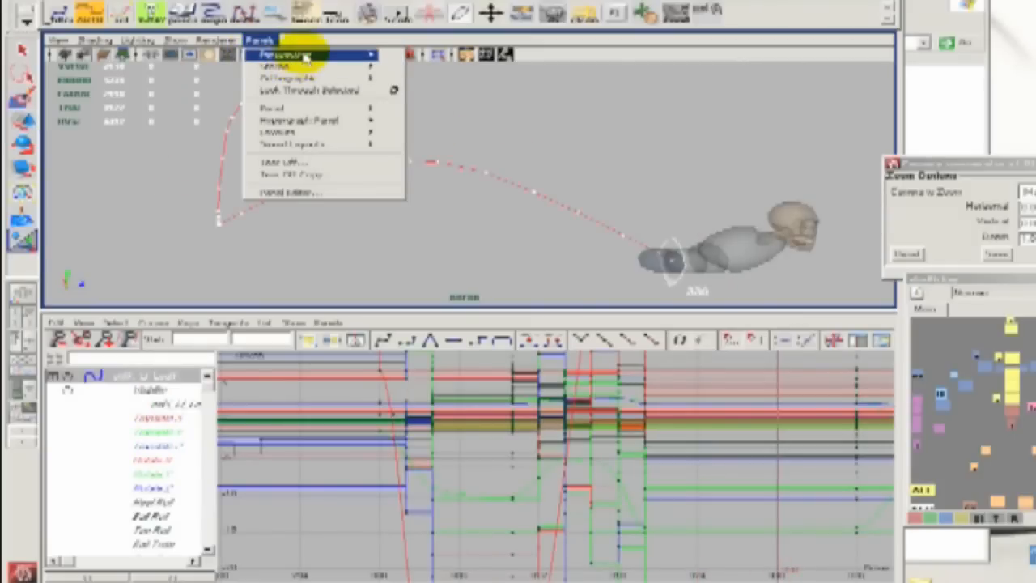
{"action": "mouse_move", "coordinate": [356, 55]}
{"action": "left_click", "coordinate": [405, 58]}
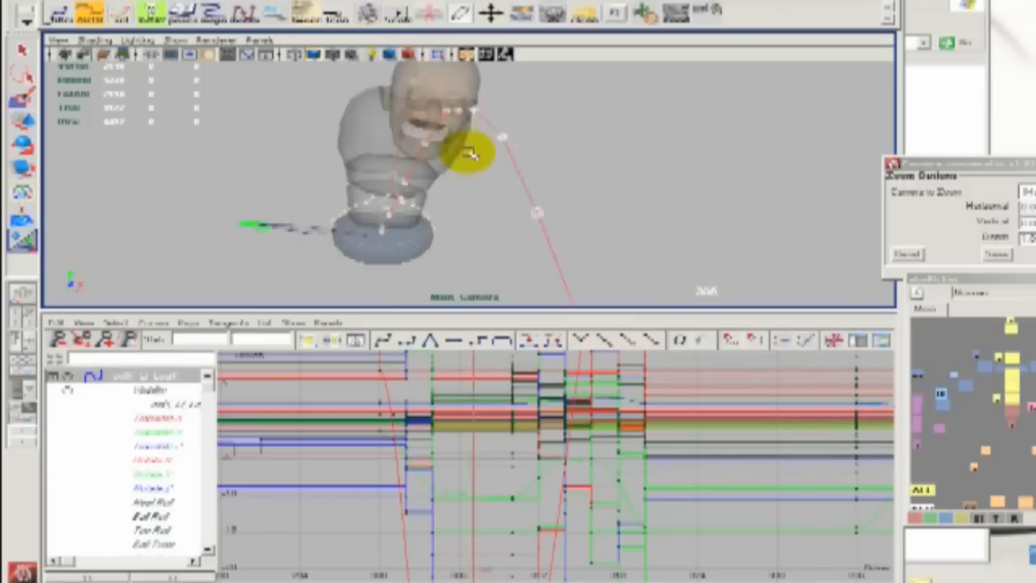